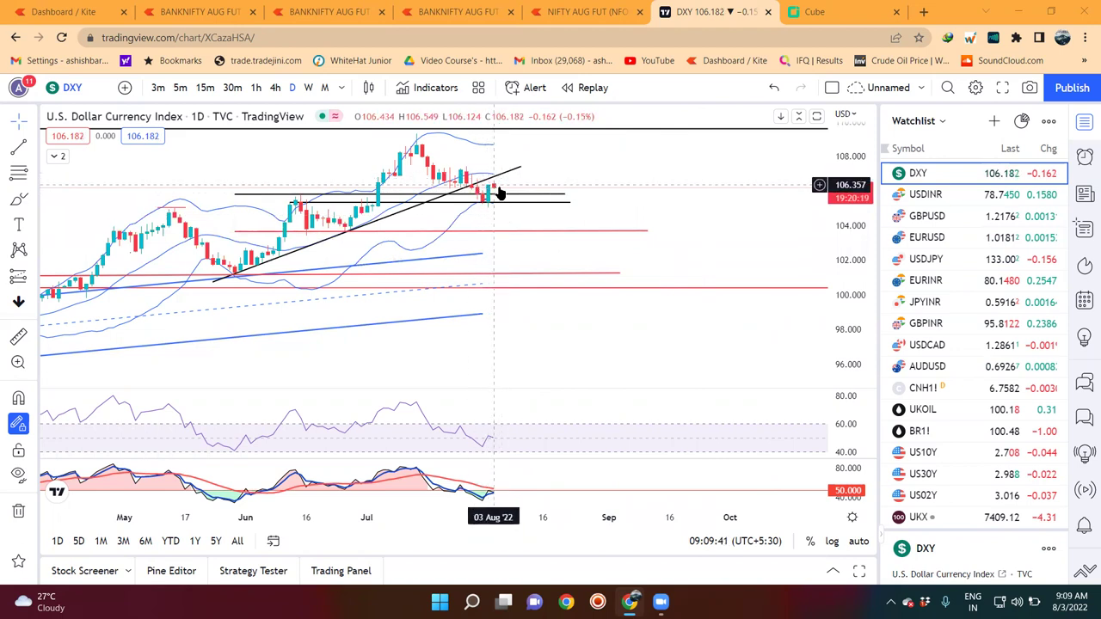
On the DXY daily chart, brush a short declining curve that extends the middle Bollinger band just past the latest candle.
{"action": "scroll", "coordinate": [844, 250], "scroll_direction": "up", "scroll_amount": 2}
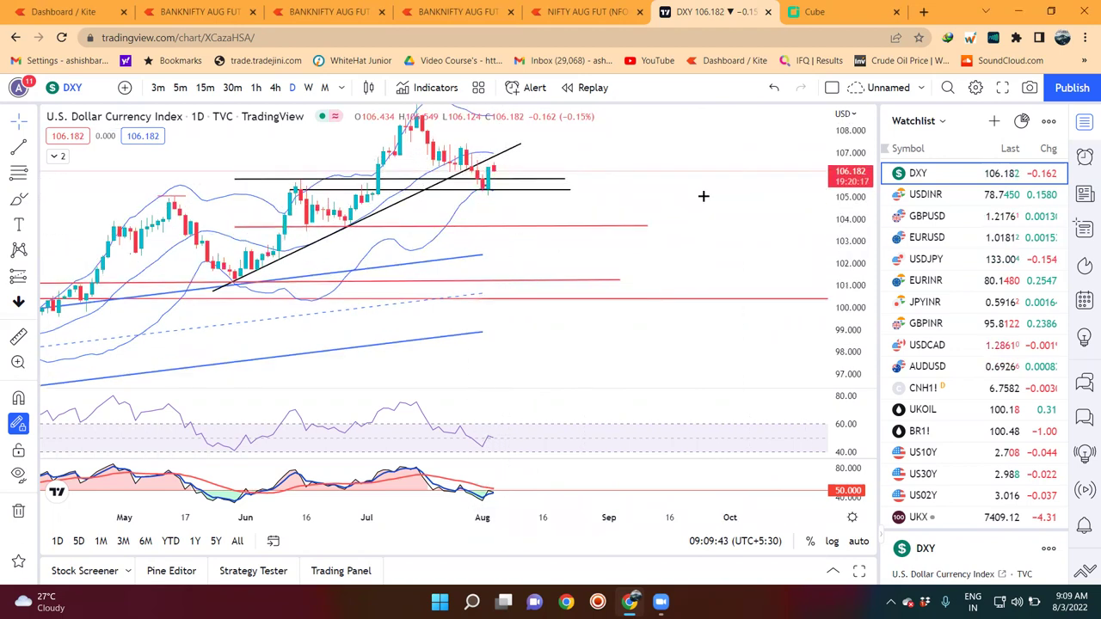
{"action": "left_click_drag", "start_coordinate": [628, 252], "coordinate": [602, 298]}
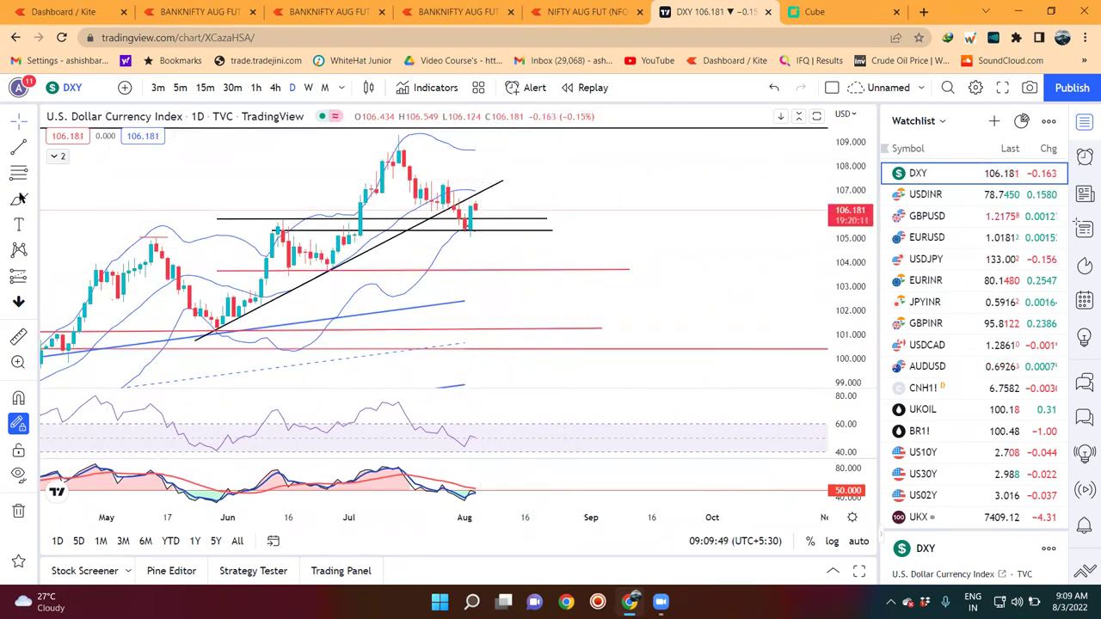
{"action": "left_click", "coordinate": [487, 203]}
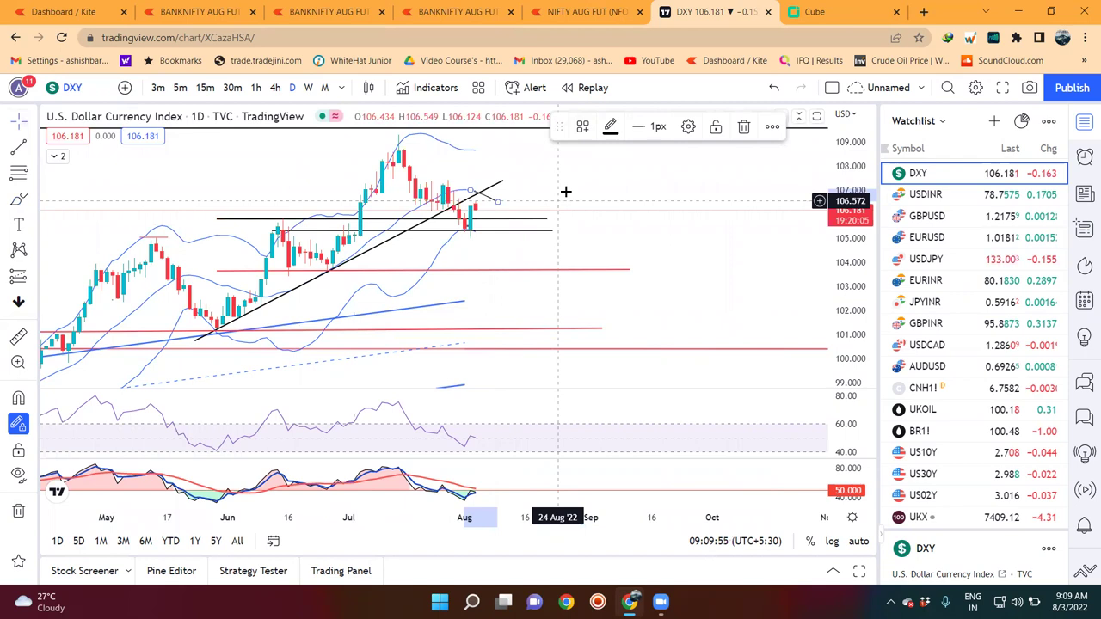
{"action": "left_click_drag", "start_coordinate": [473, 195], "coordinate": [469, 196]}
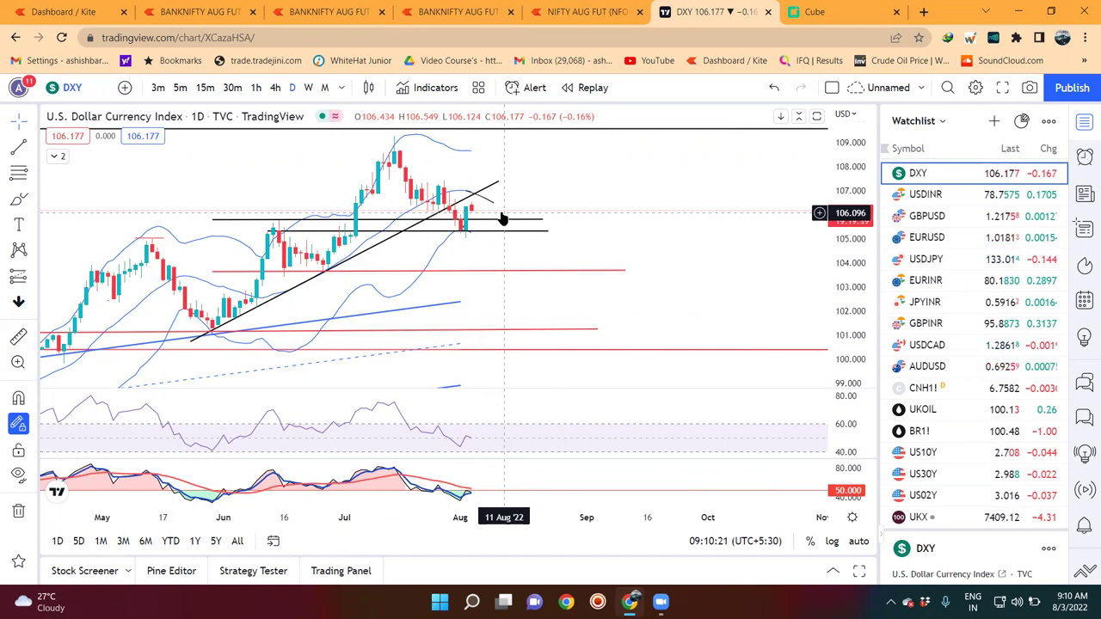
Open the USDINR chart and draw a near-horizontal trend line at about 79.03 from 28 Jun to early September.
{"action": "left_click", "coordinate": [929, 196]}
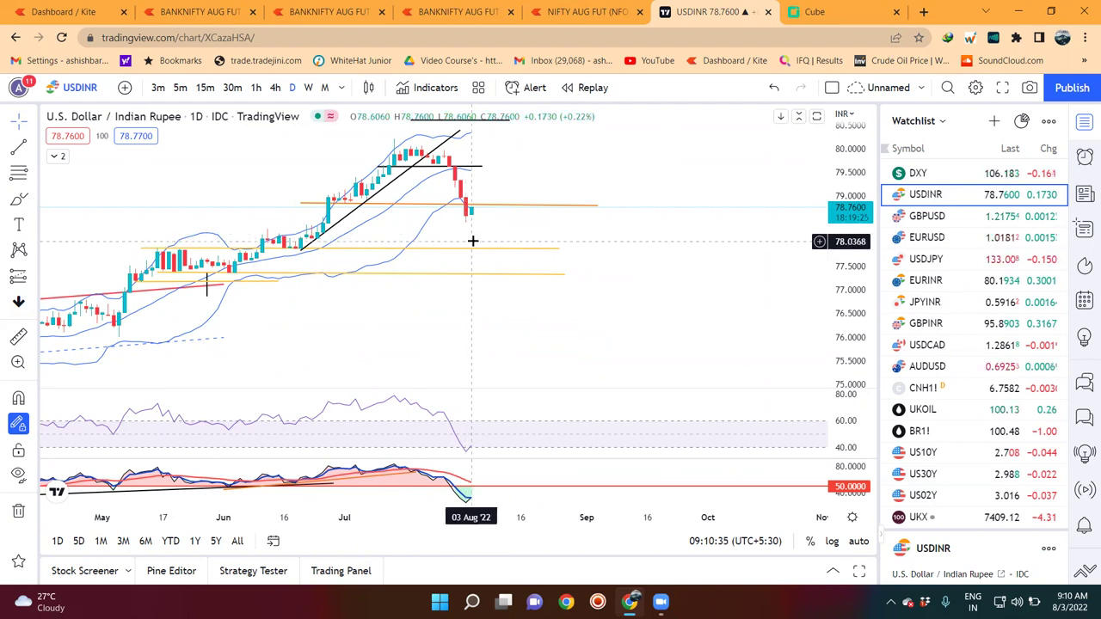
{"action": "left_click", "coordinate": [327, 196]}
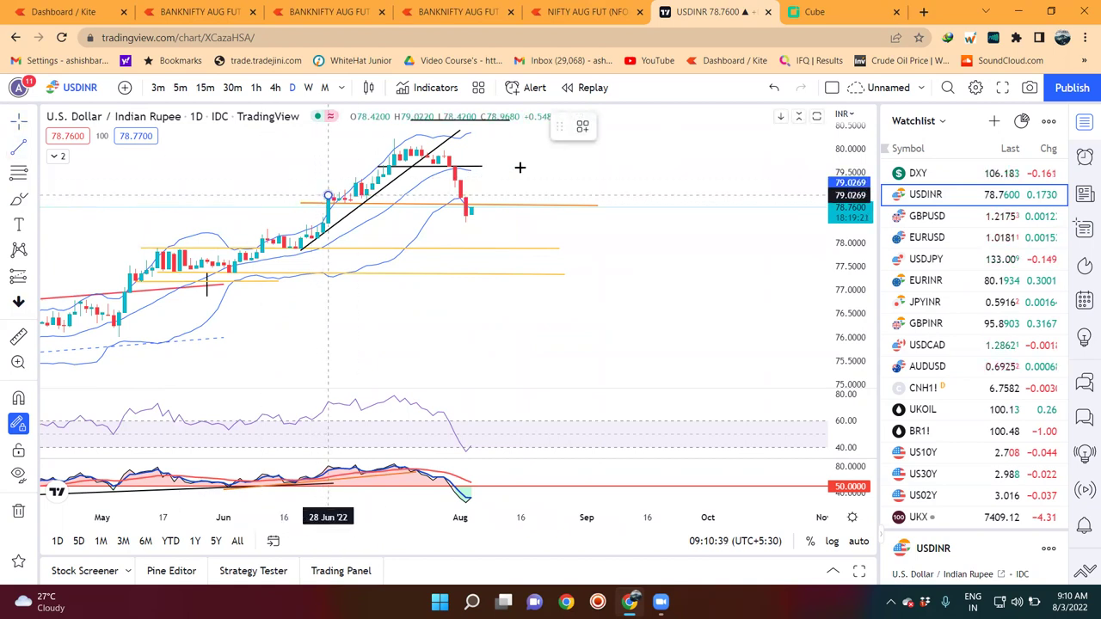
{"action": "left_click", "coordinate": [597, 196]}
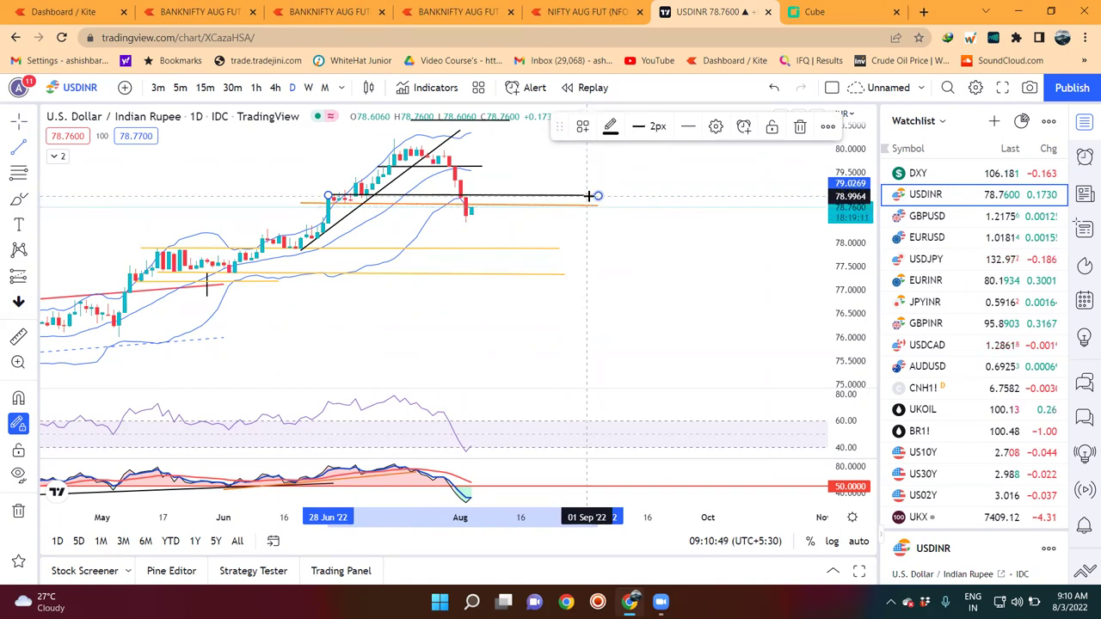
{"action": "left_click", "coordinate": [642, 216]}
{"action": "left_click", "coordinate": [697, 178]}
{"action": "left_click", "coordinate": [802, 125]}
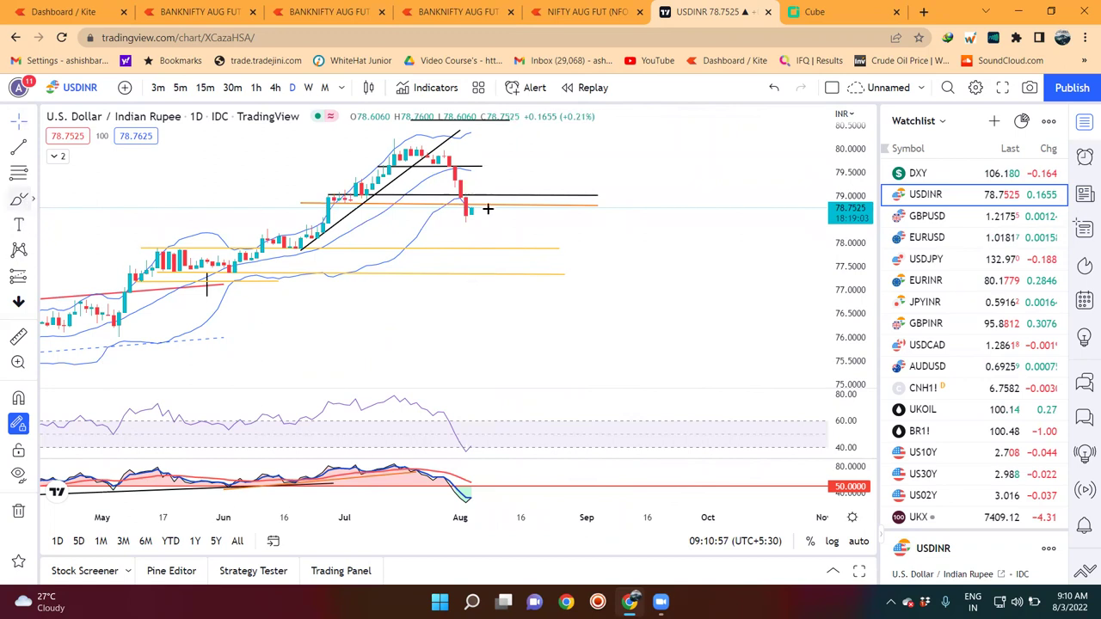
On USDINR, brush a rise-then-fall projection from the latest candle to about 78.1 and a declining curve extending the middle Bollinger band.
{"action": "mouse_move", "coordinate": [478, 213]}
{"action": "left_mouse_down"}
{"action": "mouse_move", "coordinate": [494, 213]}
{"action": "mouse_move", "coordinate": [508, 238]}
{"action": "left_mouse_up"}
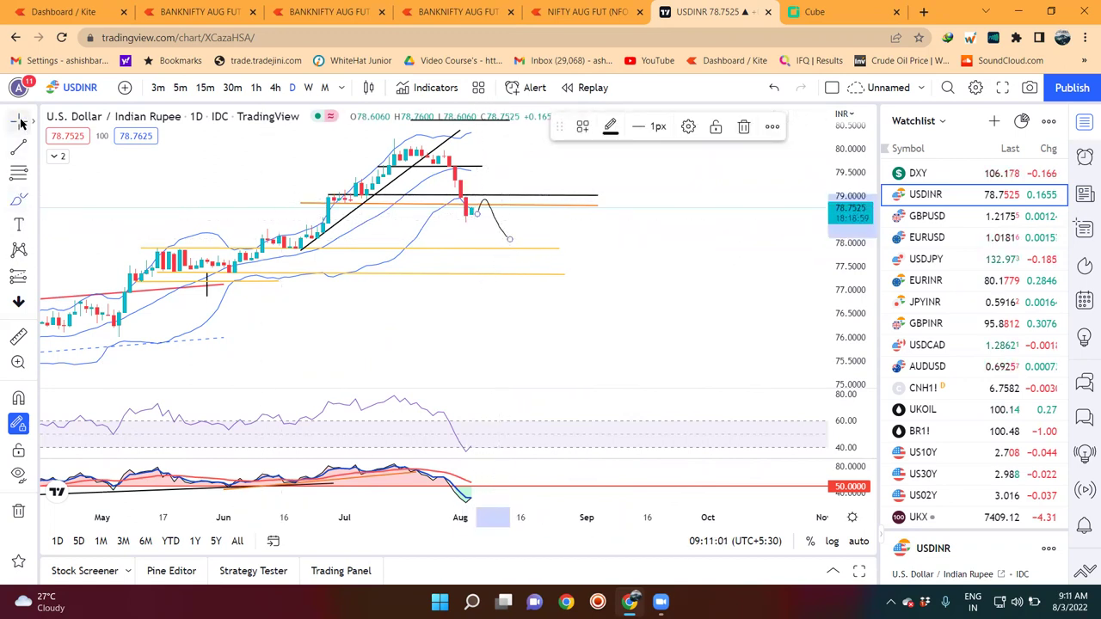
{"action": "left_click", "coordinate": [671, 238]}
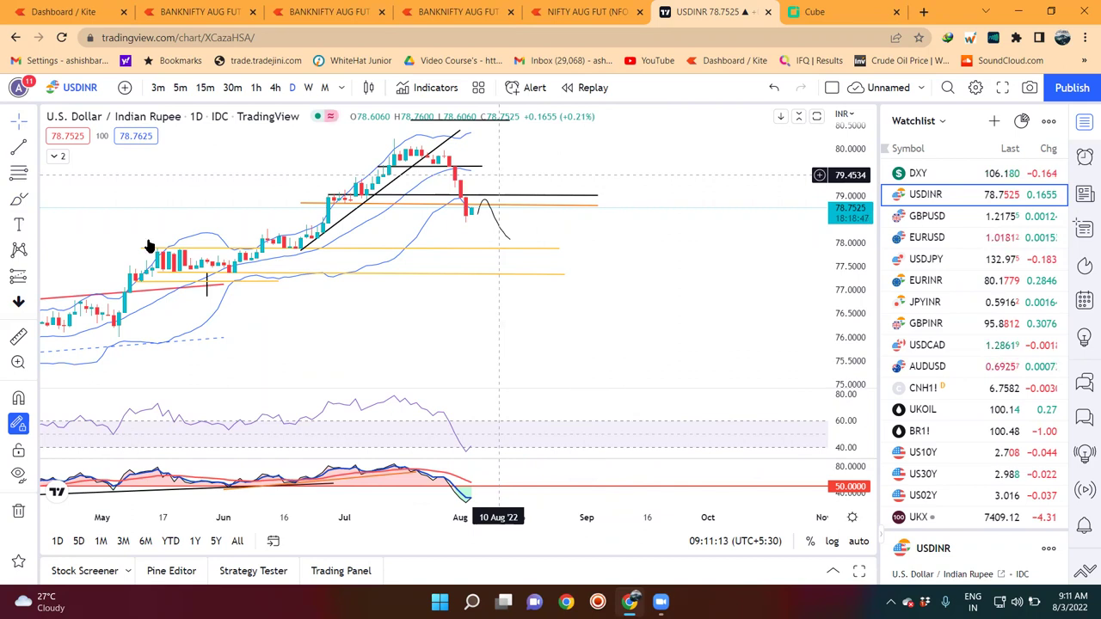
{"action": "left_click", "coordinate": [20, 198]}
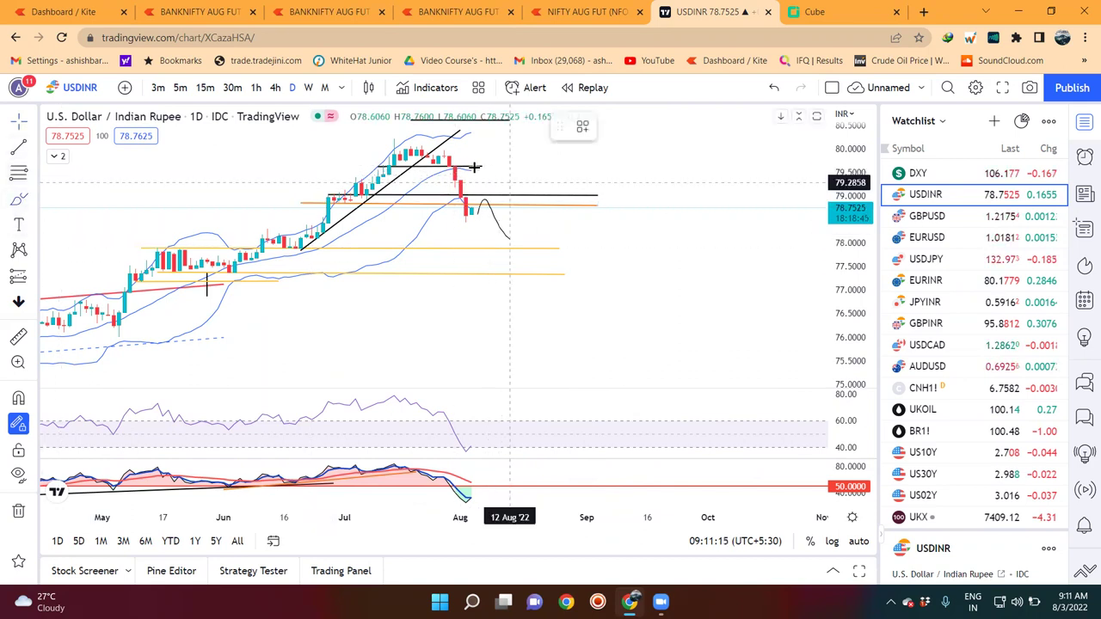
{"action": "left_click_drag", "start_coordinate": [456, 168], "coordinate": [526, 192]}
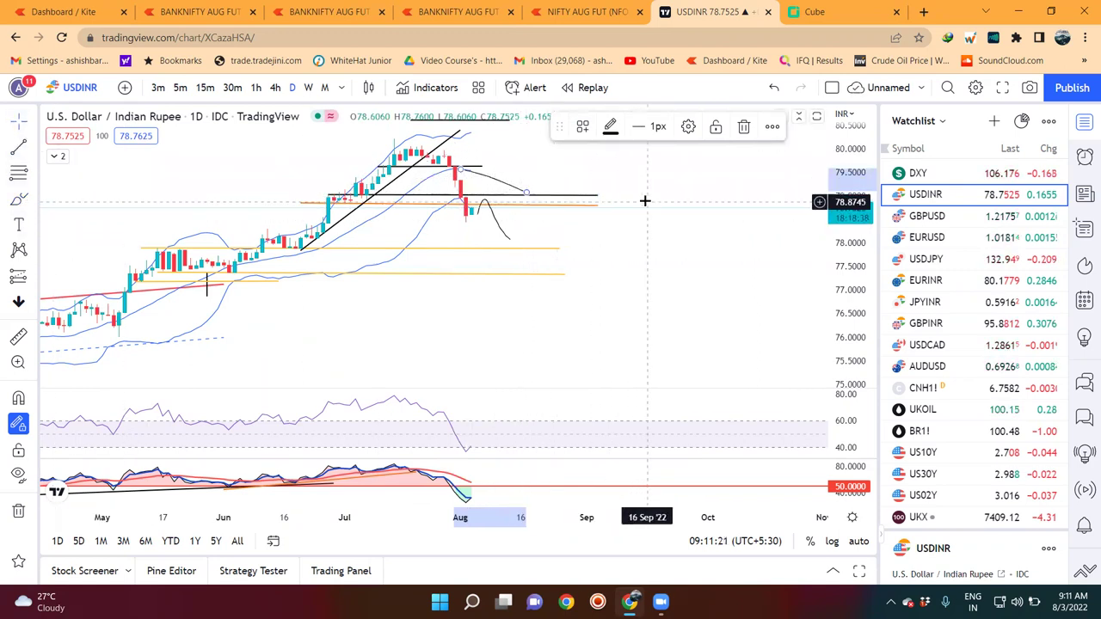
{"action": "left_click", "coordinate": [479, 217]}
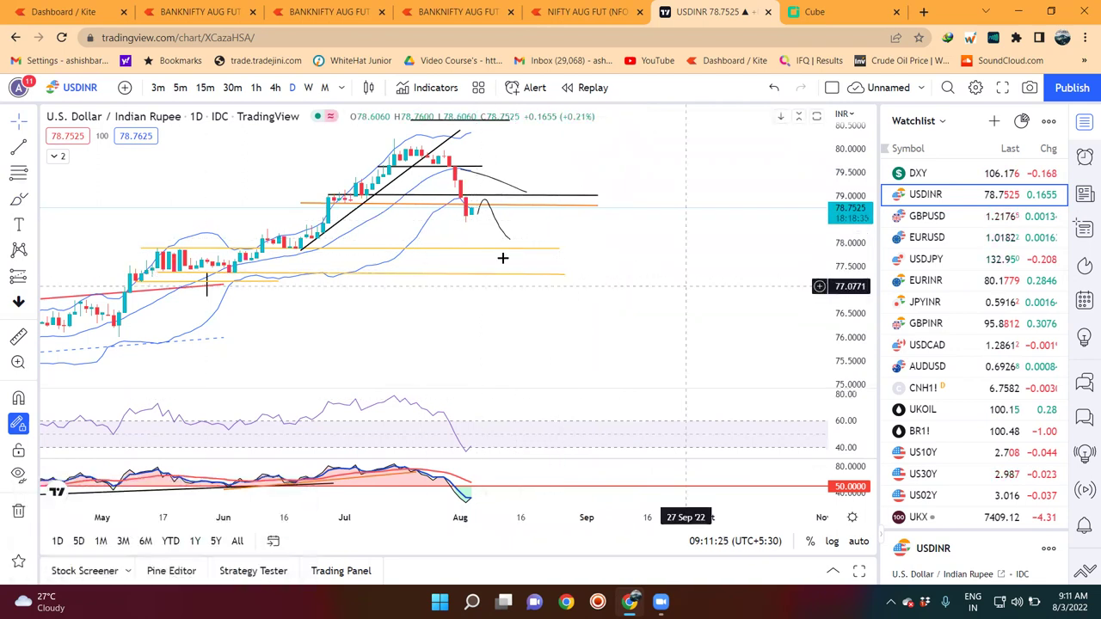
Brush a second, higher projection from the latest USDINR candle, rising above the 79.03 line and curving back down to it.
{"action": "left_click", "coordinate": [348, 204]}
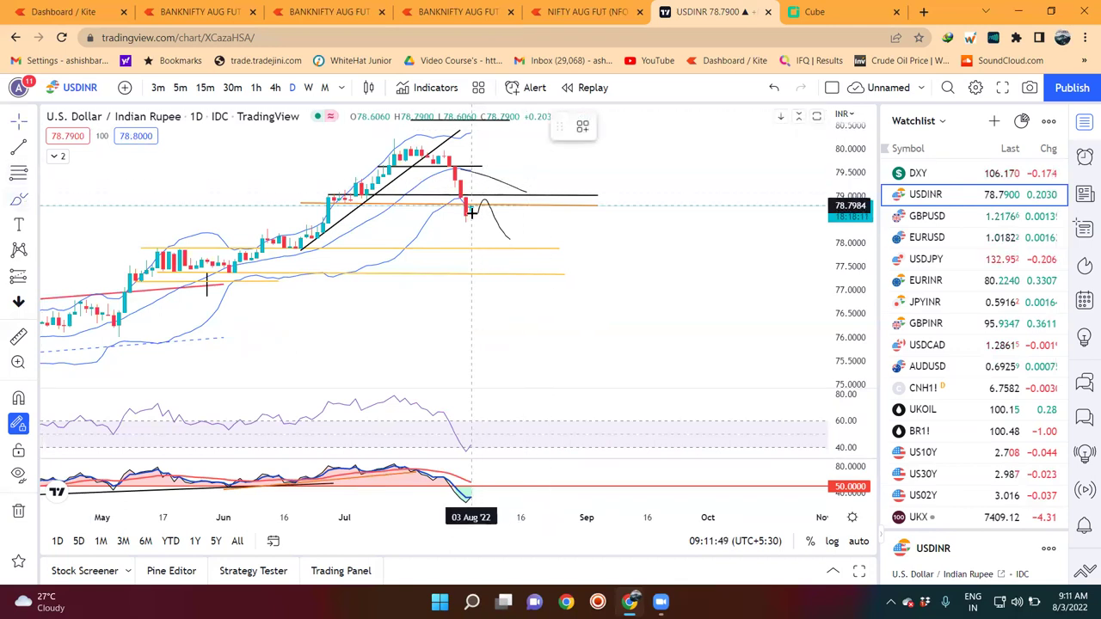
{"action": "left_click_drag", "start_coordinate": [478, 204], "coordinate": [491, 179]}
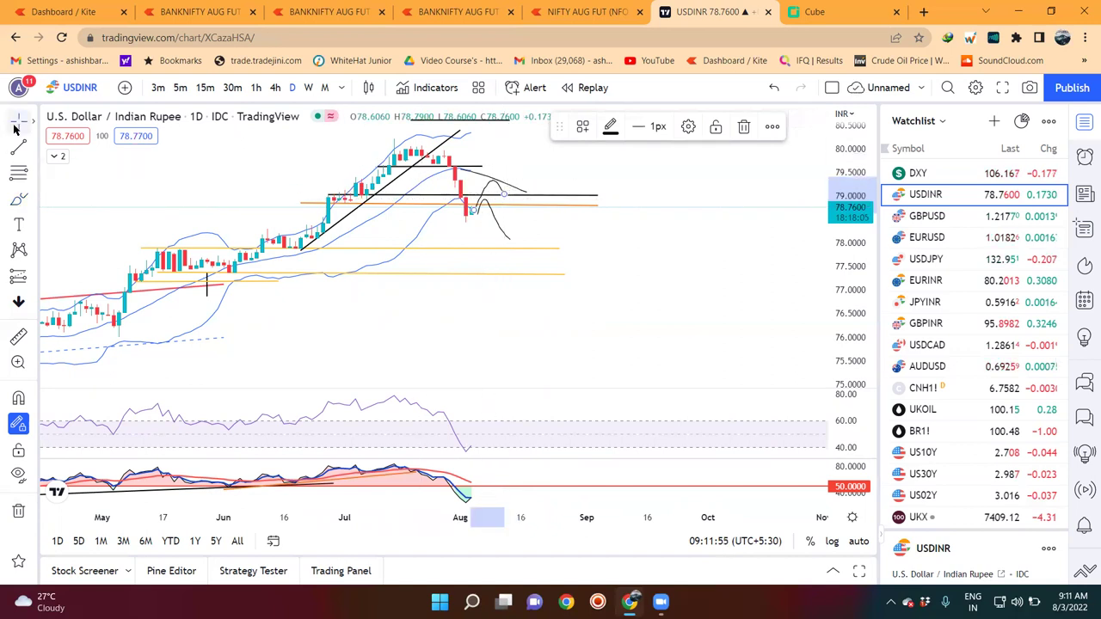
{"action": "left_click", "coordinate": [695, 275]}
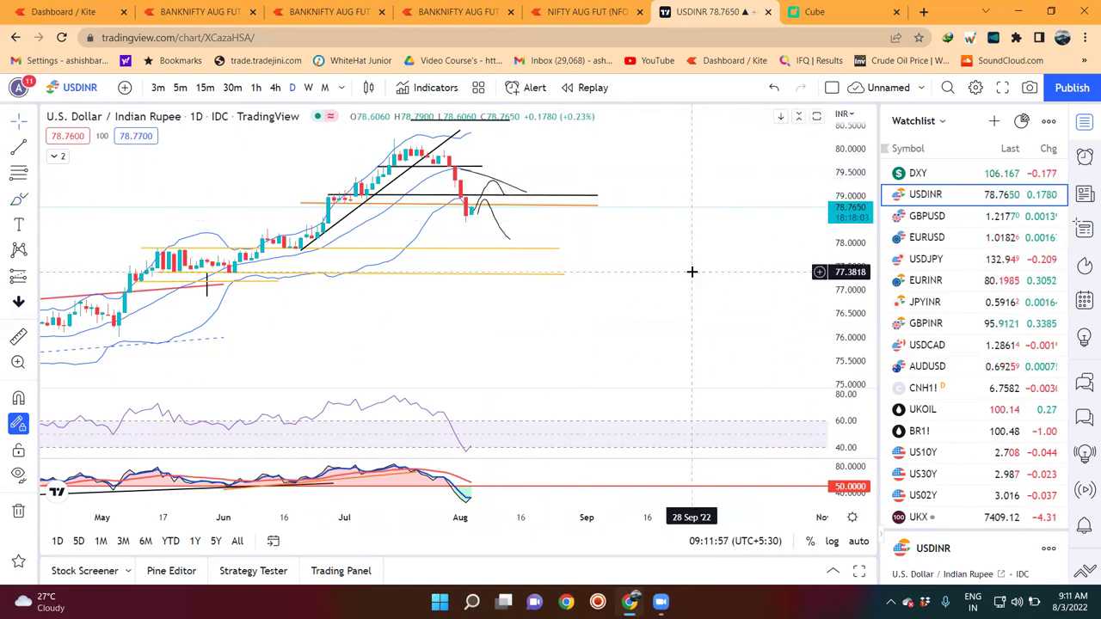
Open the GBPUSD chart and draw a near-horizontal trend line at about 1.232 from 21 Jun to mid-August.
{"action": "left_click", "coordinate": [914, 222]}
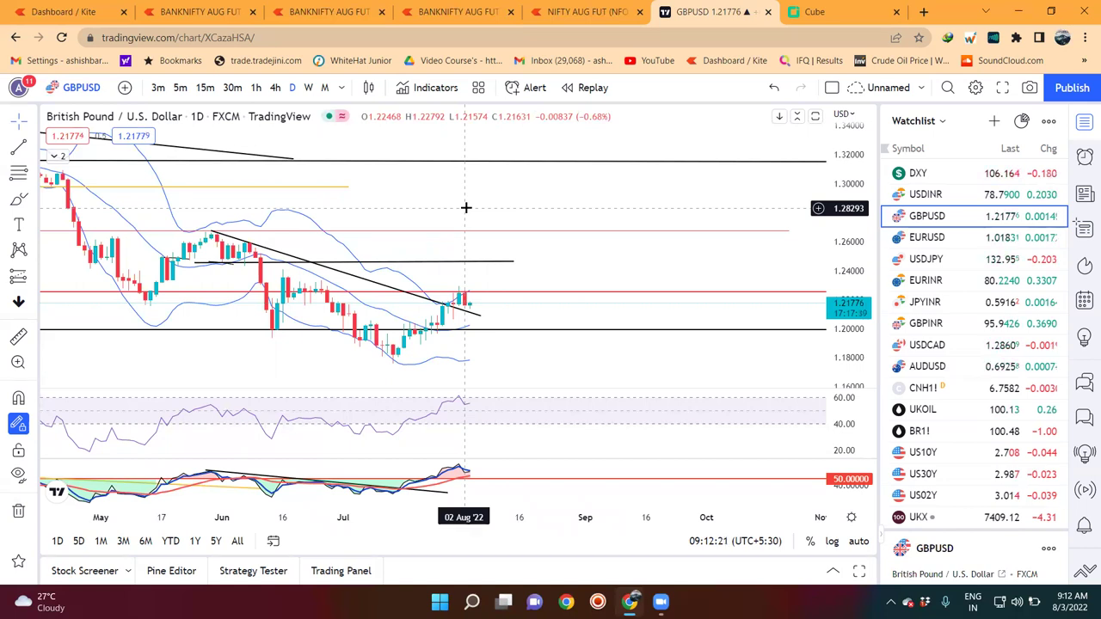
{"action": "scroll", "coordinate": [560, 258], "scroll_direction": "down", "scroll_amount": 1}
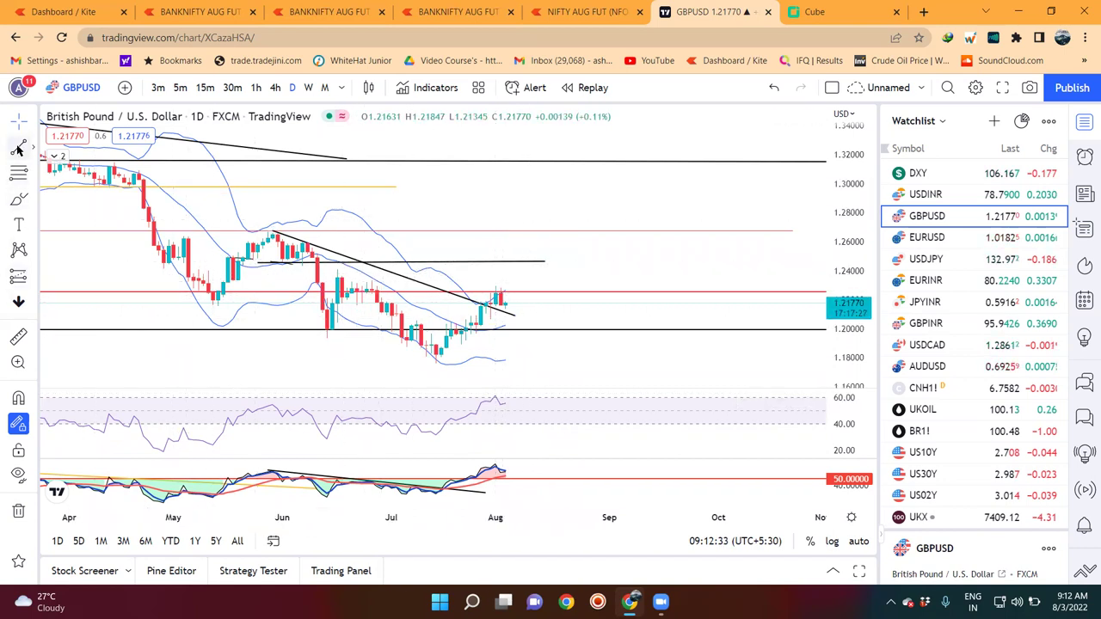
{"action": "left_click", "coordinate": [352, 282]}
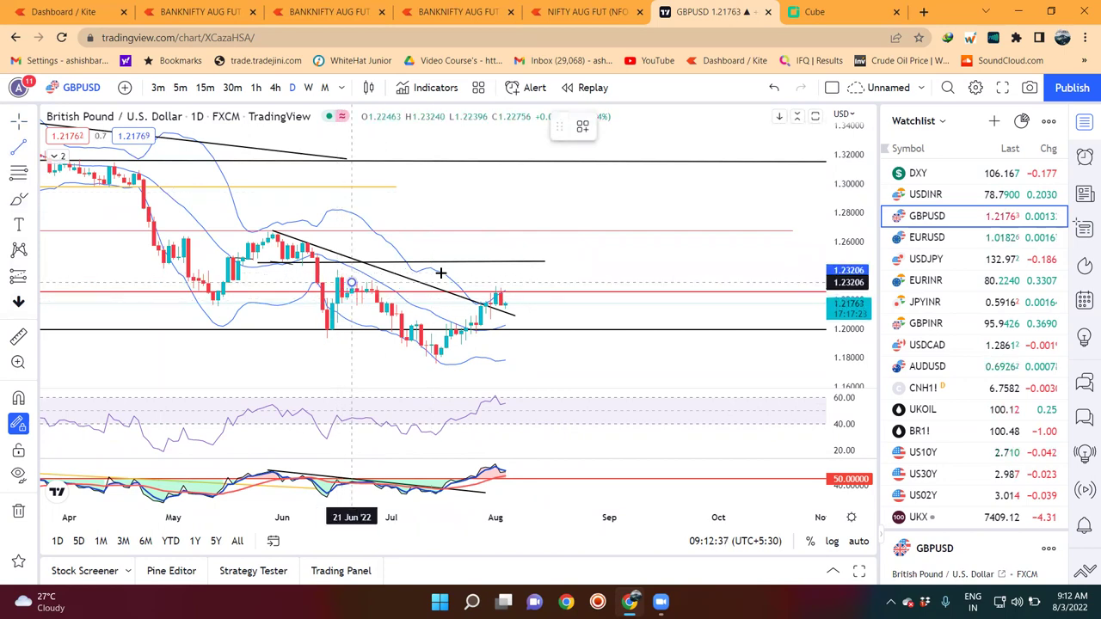
{"action": "left_click", "coordinate": [549, 282]}
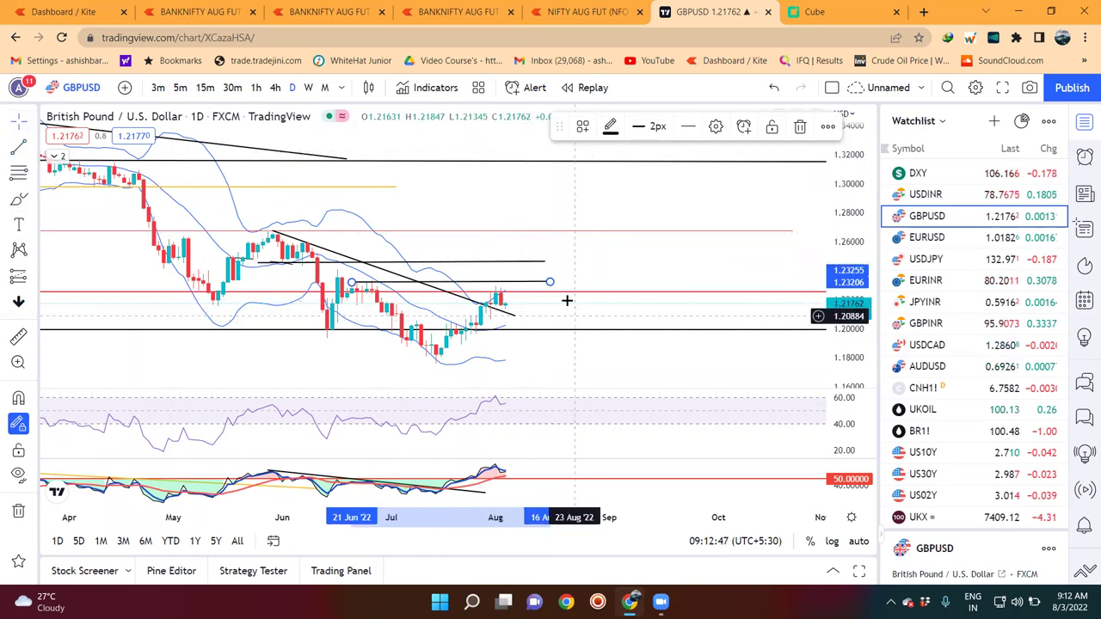
{"action": "left_click", "coordinate": [644, 245]}
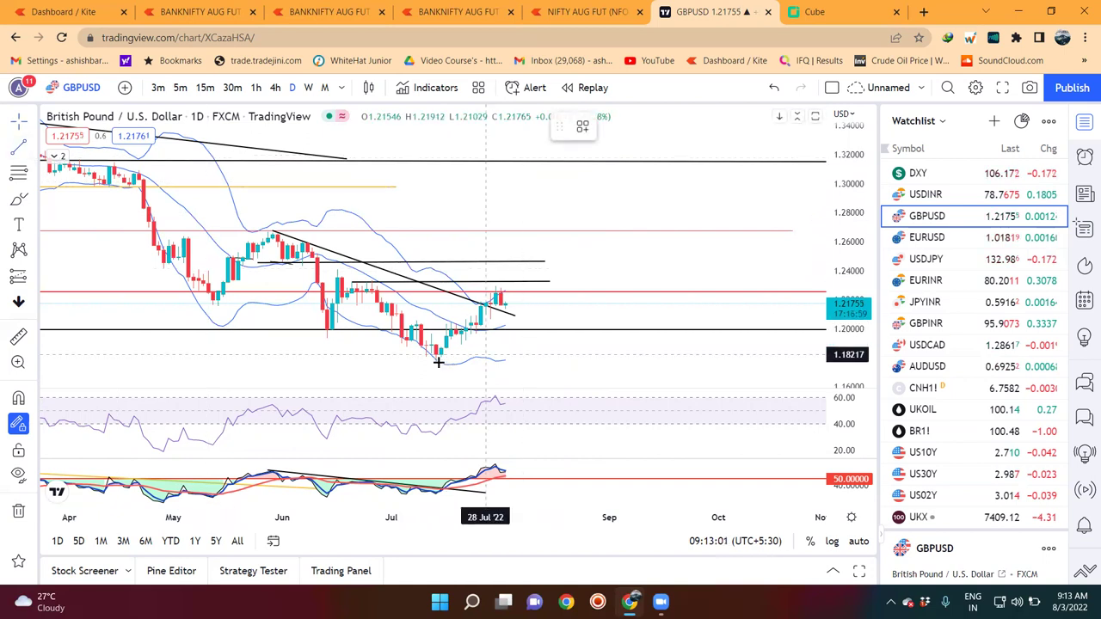
Draw a rising trend line on GBPUSD from the 14 Jul low at about 1.175 to about 1.238 on 18 Aug.
{"action": "left_click_drag", "start_coordinate": [457, 346], "coordinate": [560, 273]}
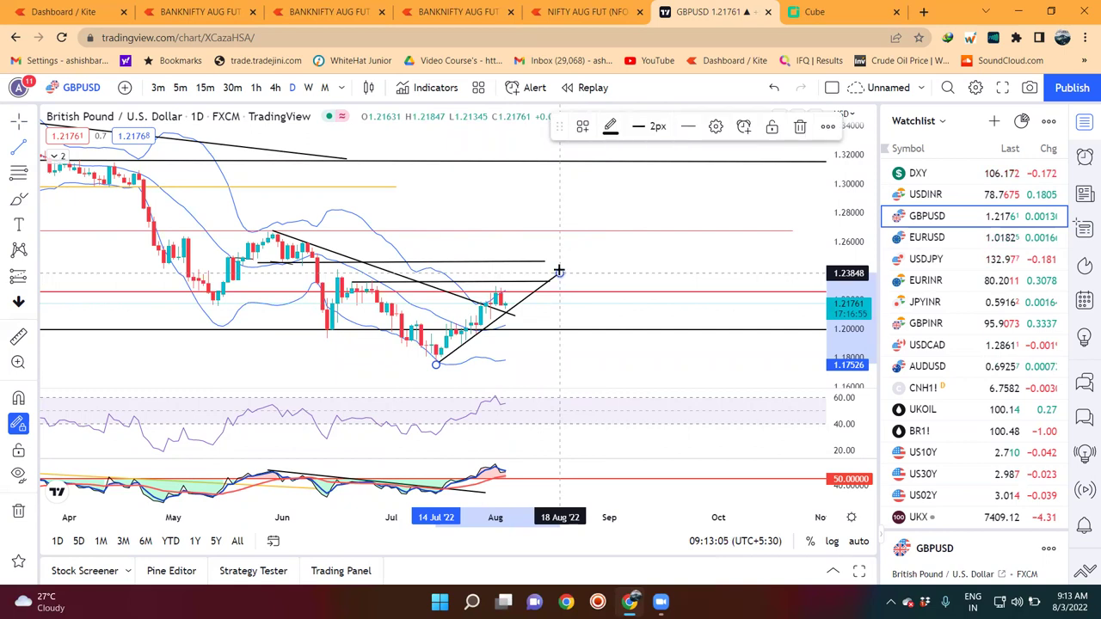
{"action": "left_click", "coordinate": [651, 358]}
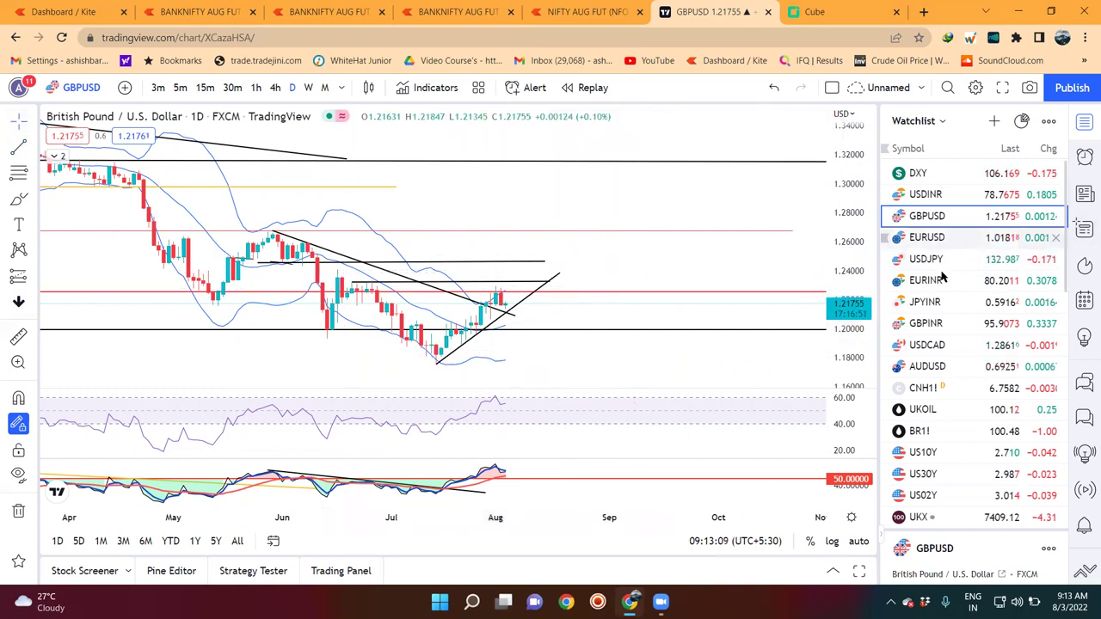
Open the GBPINR chart and draw an arrow from about 93.33 on 2 Sep to the latest candle at about 95.50.
{"action": "left_click", "coordinate": [928, 322]}
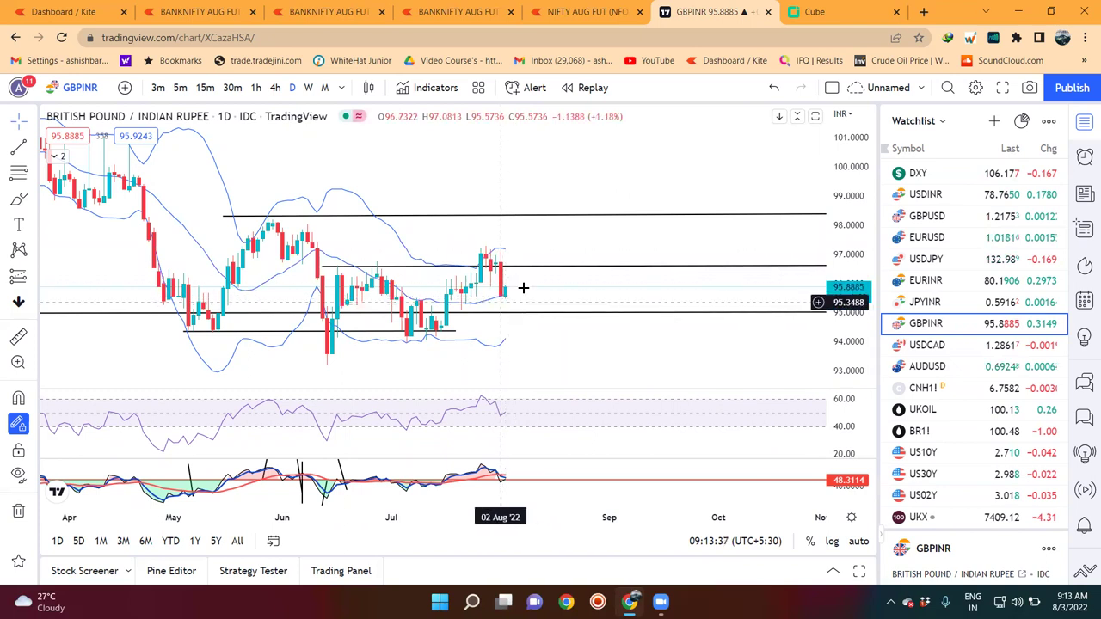
{"action": "left_click", "coordinate": [37, 148]}
{"action": "left_click", "coordinate": [105, 179]}
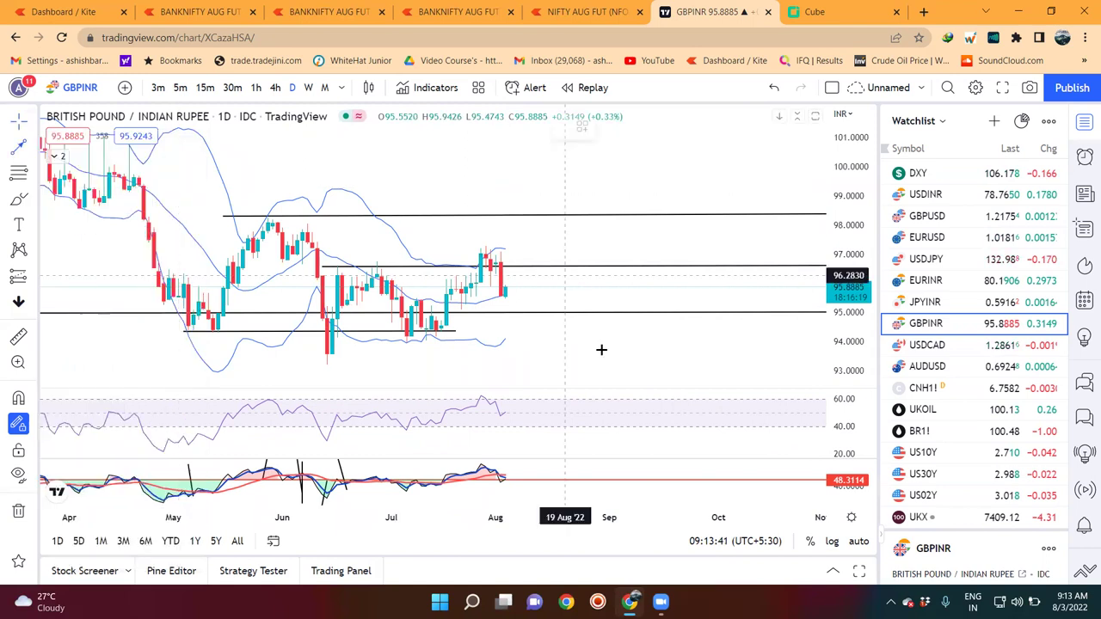
{"action": "left_click", "coordinate": [614, 360]}
{"action": "left_click", "coordinate": [506, 299]}
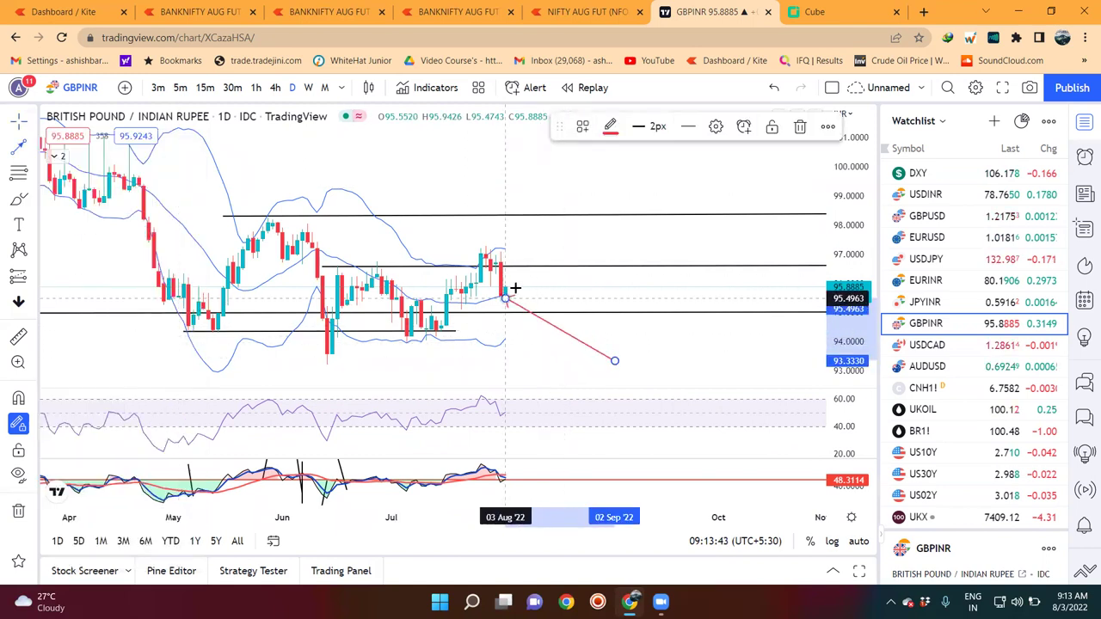
{"action": "left_click", "coordinate": [531, 311]}
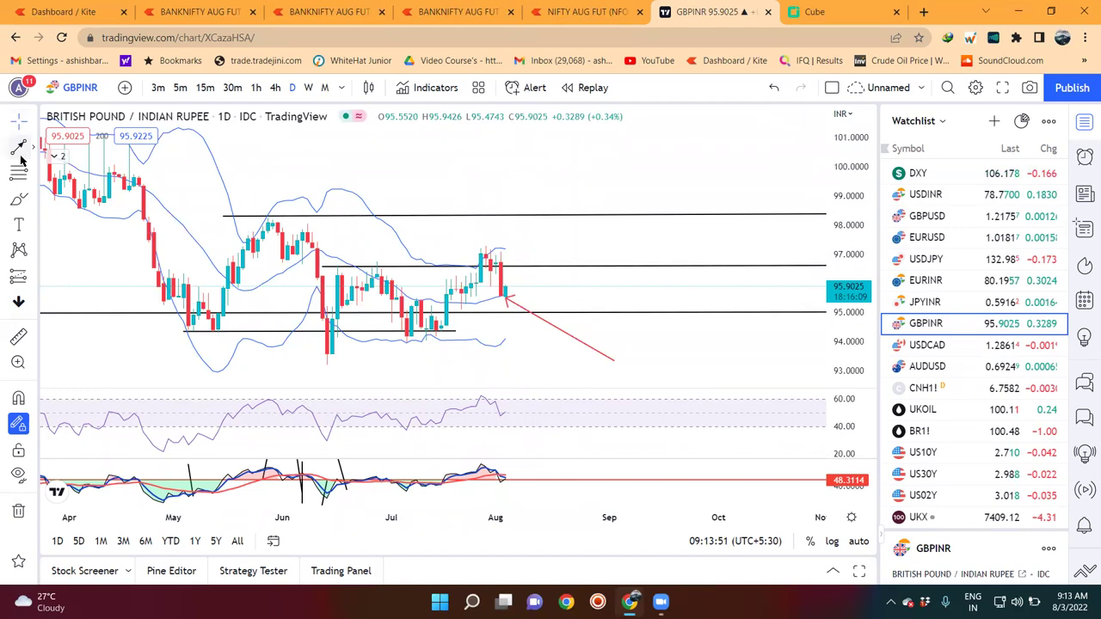
Draw a second GBPINR arrow up to about 98.64 on 23 Aug, and move its start to the 3 Aug candle at about 95.57.
{"action": "left_click", "coordinate": [502, 293]}
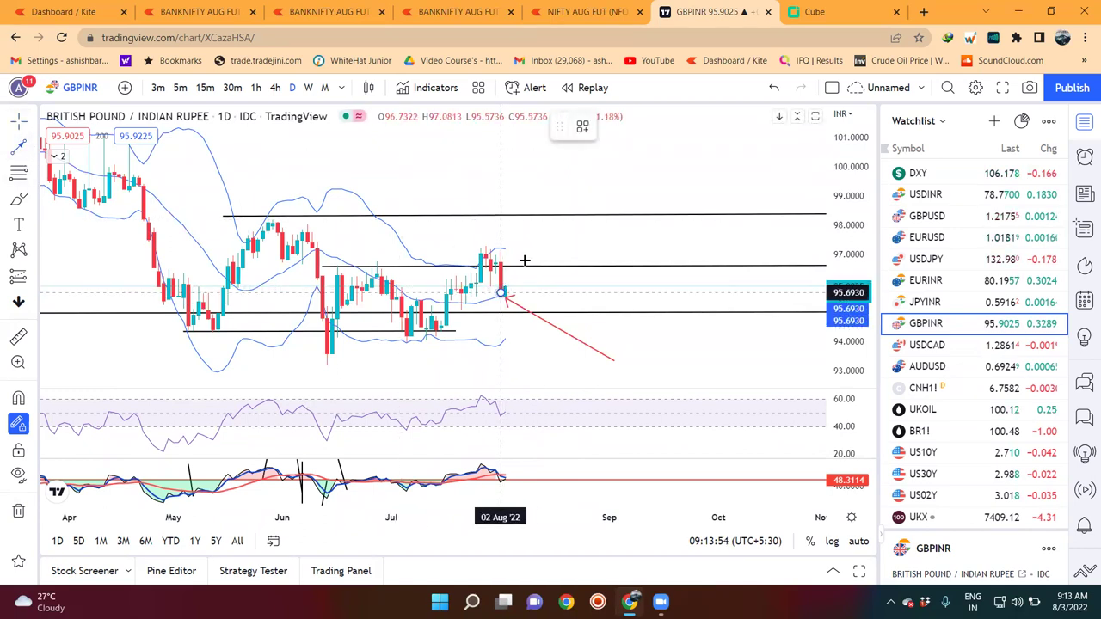
{"action": "left_click", "coordinate": [575, 207]}
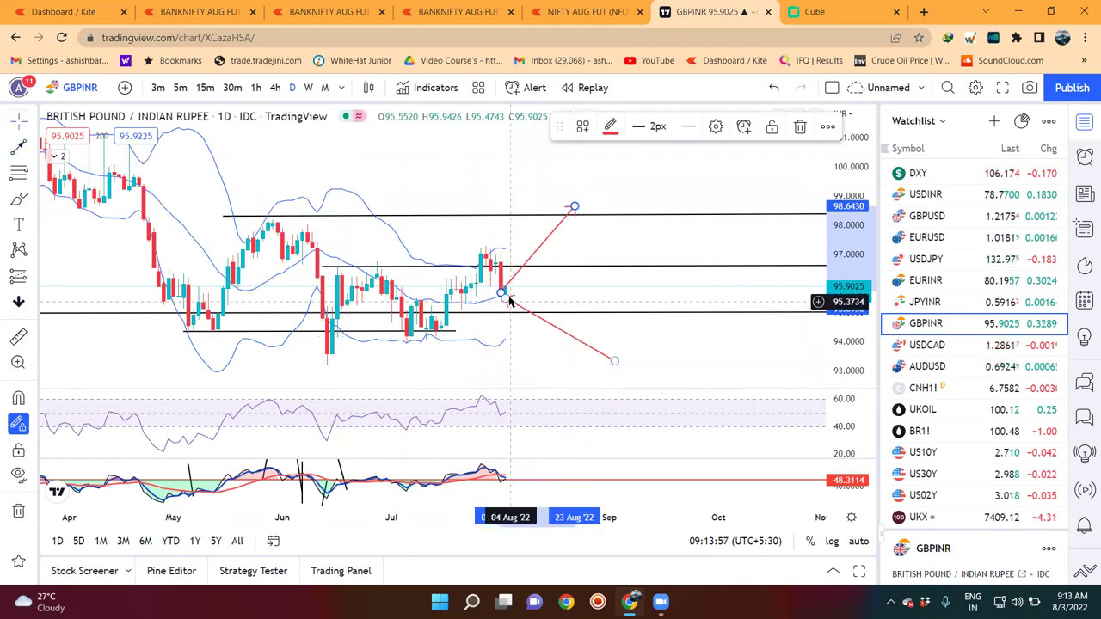
{"action": "left_click", "coordinate": [544, 276]}
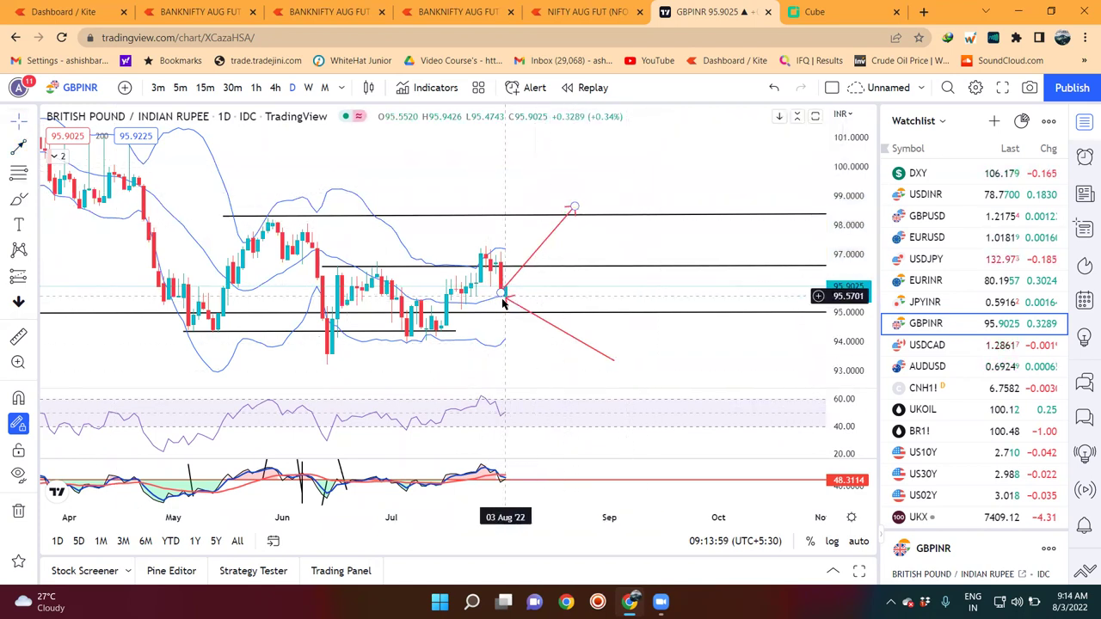
{"action": "left_click_drag", "start_coordinate": [505, 298], "coordinate": [505, 299]}
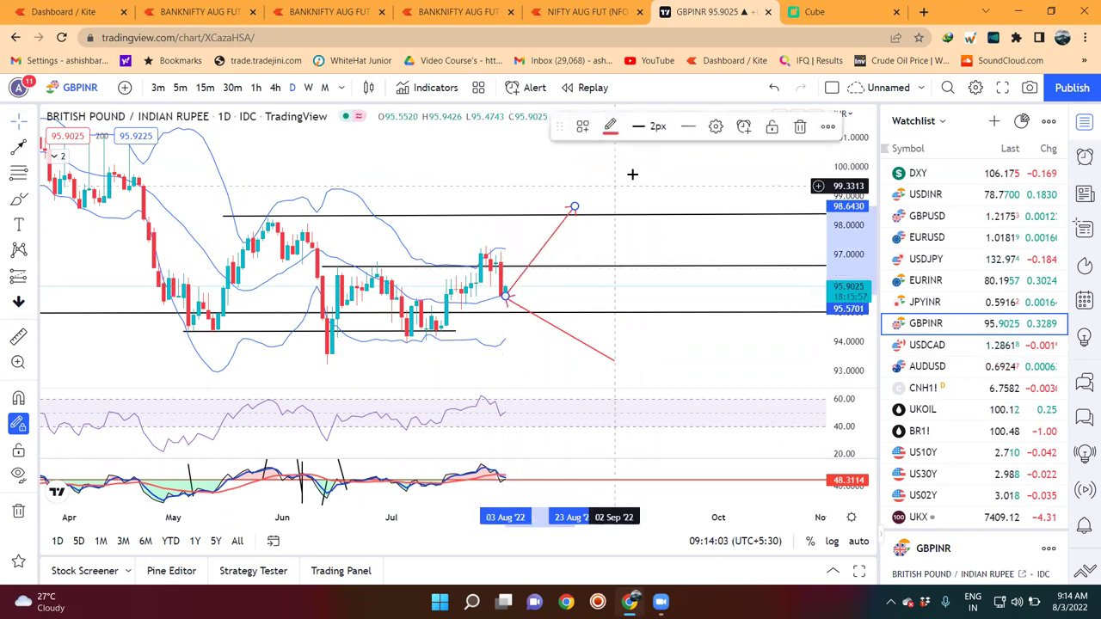
{"action": "left_click", "coordinate": [634, 175]}
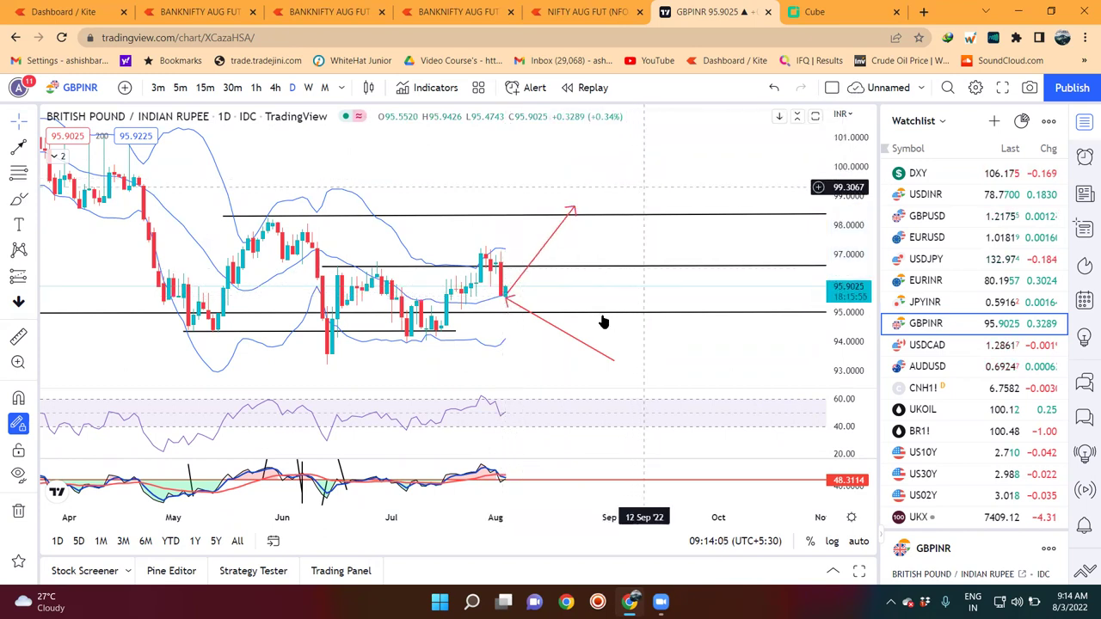
{"action": "left_click", "coordinate": [505, 300]}
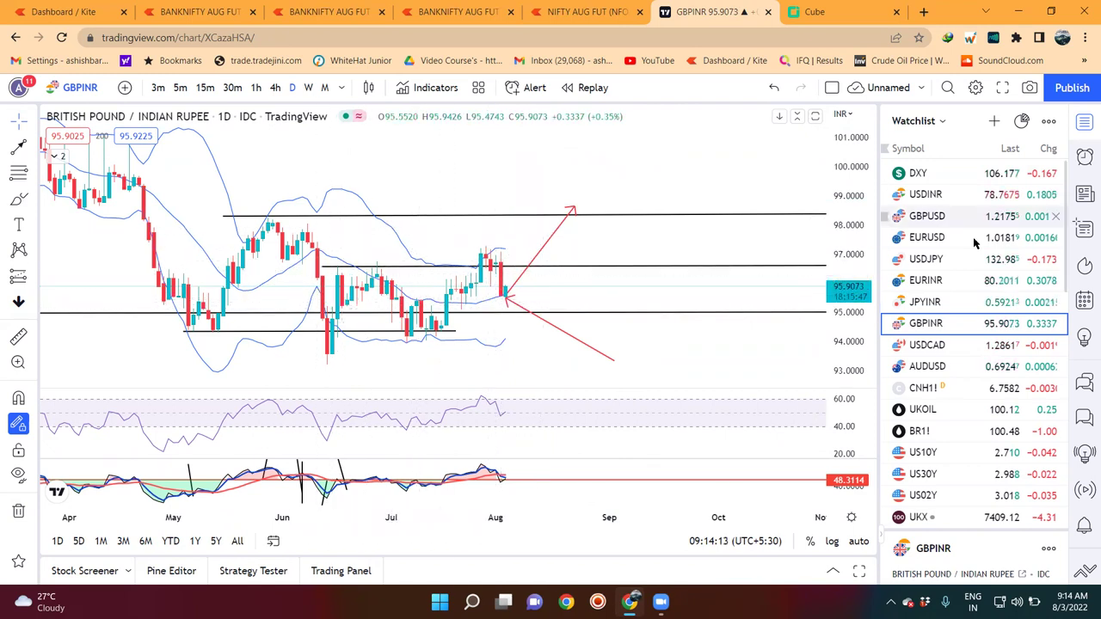
Open the EURUSD chart and draw a near-horizontal arrow from about 1.010 on 21 Jul to about 1.012 on 10 Aug.
{"action": "left_click", "coordinate": [931, 238]}
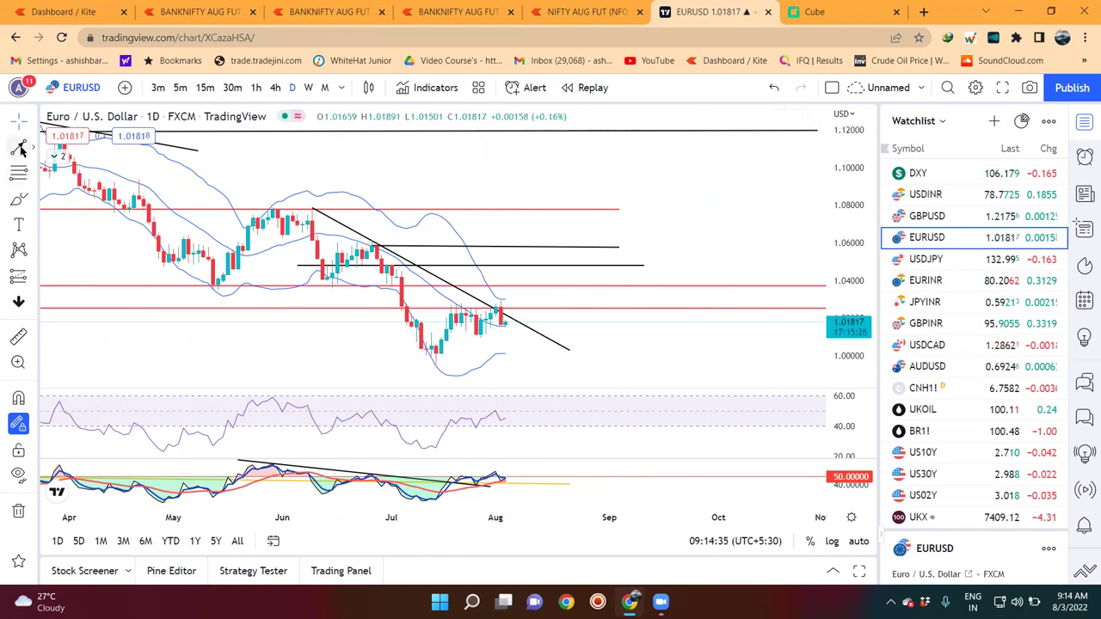
{"action": "left_click", "coordinate": [462, 336]}
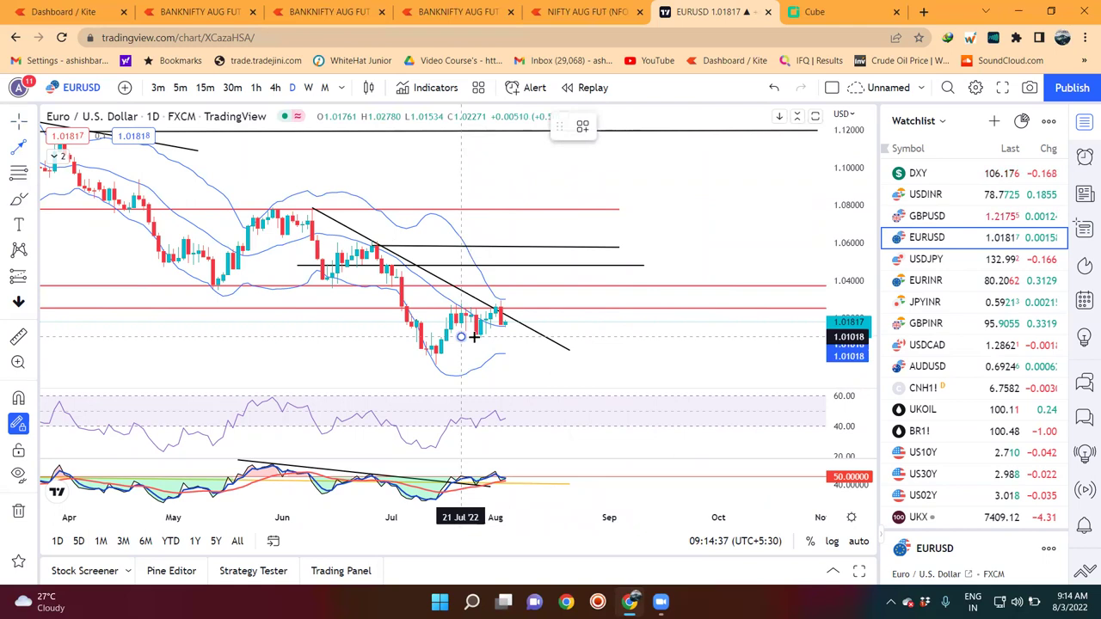
{"action": "left_click", "coordinate": [528, 333]}
Try a rising EURUSD arrow from about 1.012 on 10 Aug to about 1.092 on 25 Oct, and delete it.
{"action": "left_click", "coordinate": [529, 333]}
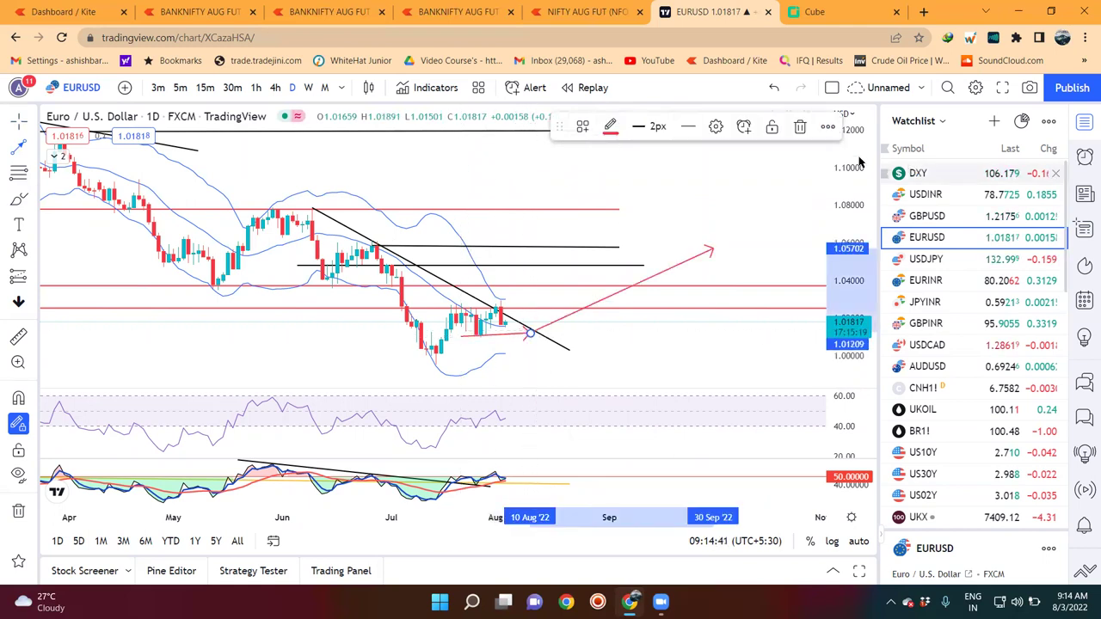
{"action": "left_click", "coordinate": [797, 184]}
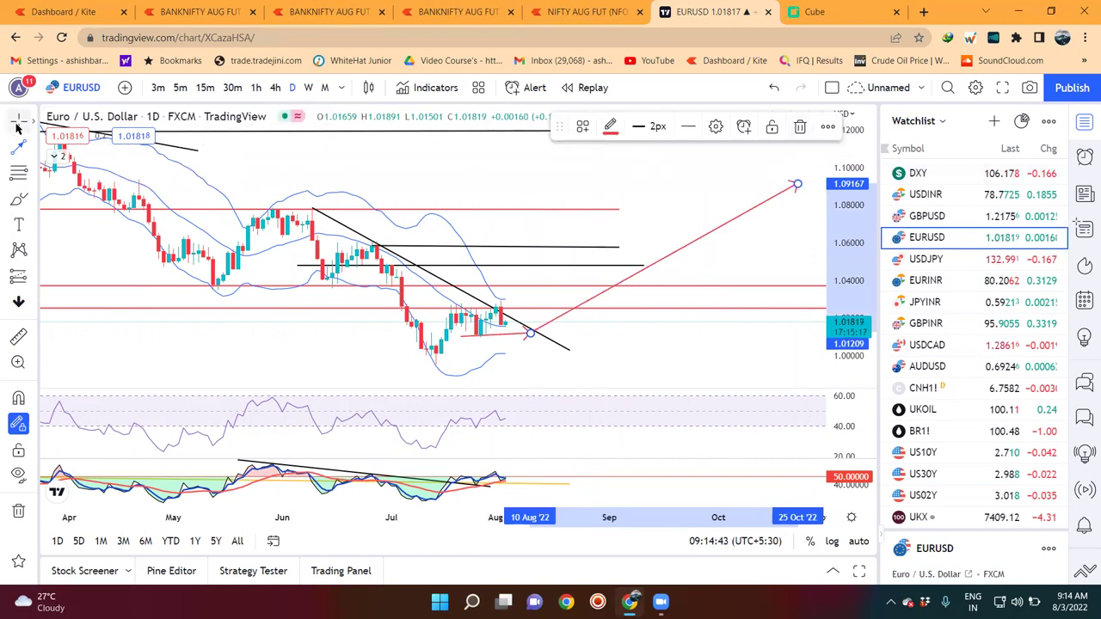
{"action": "left_click", "coordinate": [800, 128]}
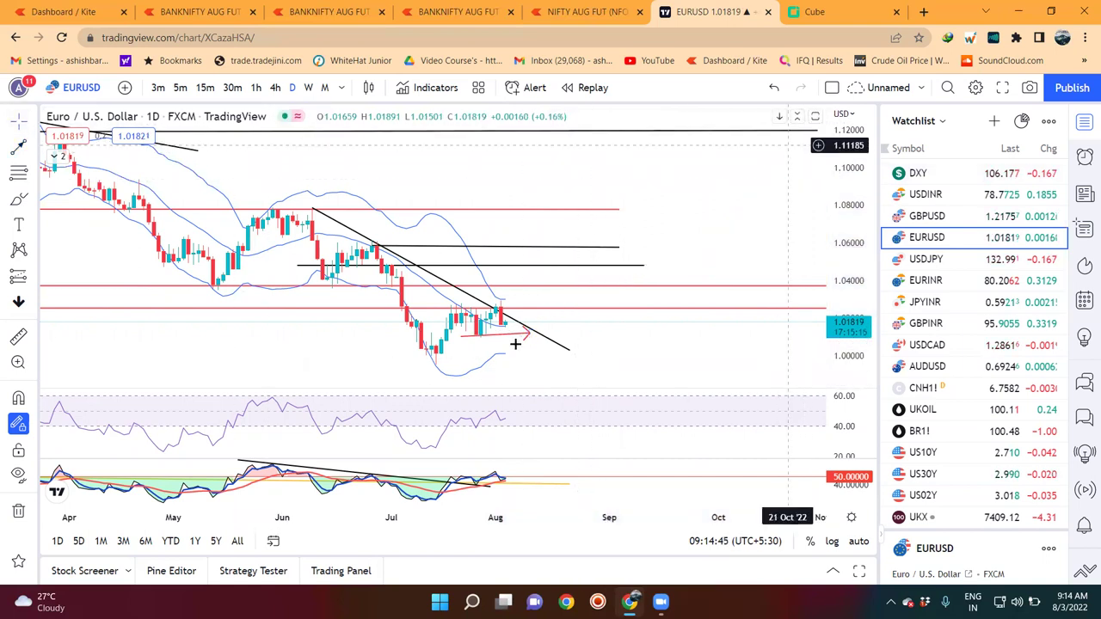
Move the end of the near-horizontal EURUSD arrow to about 1.0106 on 11 Aug.
{"action": "left_click", "coordinate": [530, 337]}
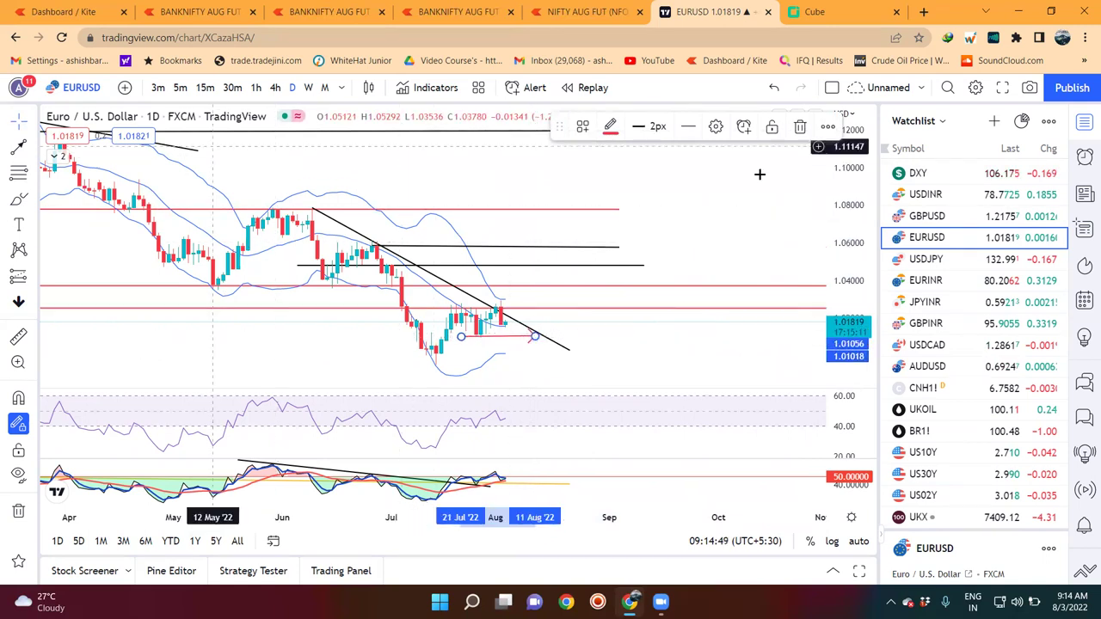
{"action": "left_click", "coordinate": [22, 125]}
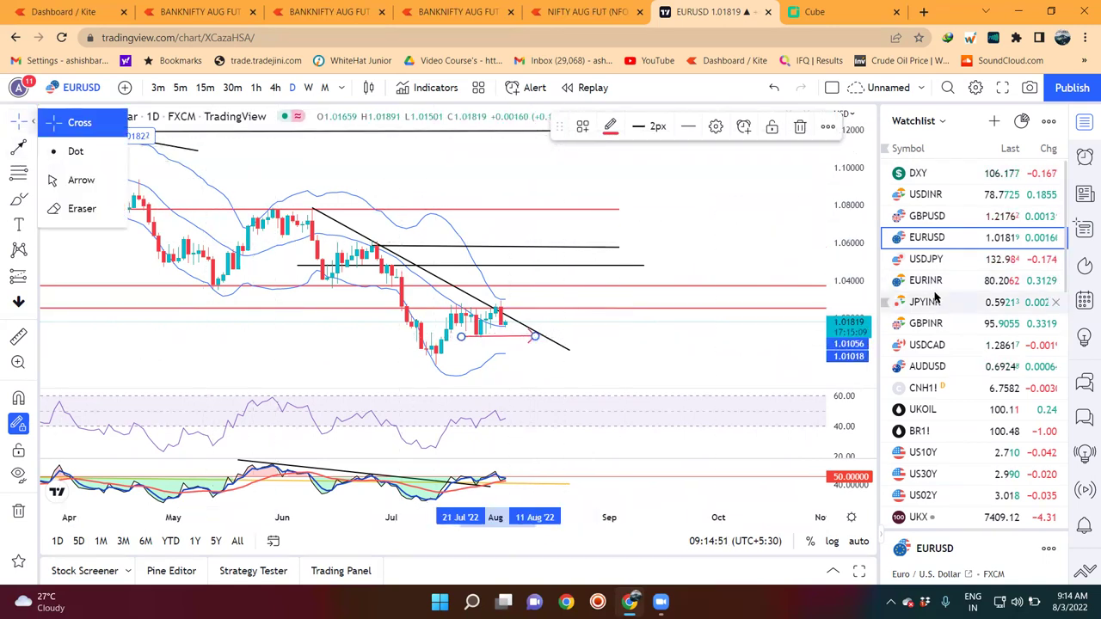
Open the EURINR chart and draw a parallel channel between about 82.15 and 81.75 from 18 Jul to 16 Aug.
{"action": "left_click", "coordinate": [937, 282]}
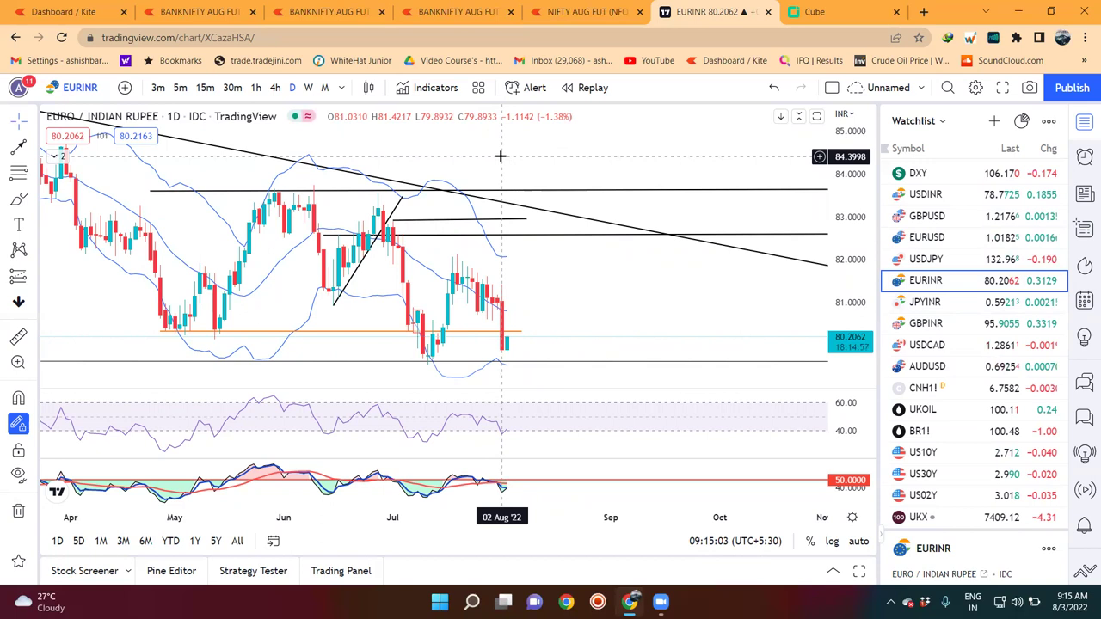
{"action": "left_click_drag", "start_coordinate": [850, 185], "coordinate": [857, 222]}
{"action": "scroll", "coordinate": [388, 345], "scroll_direction": "down", "scroll_amount": 1}
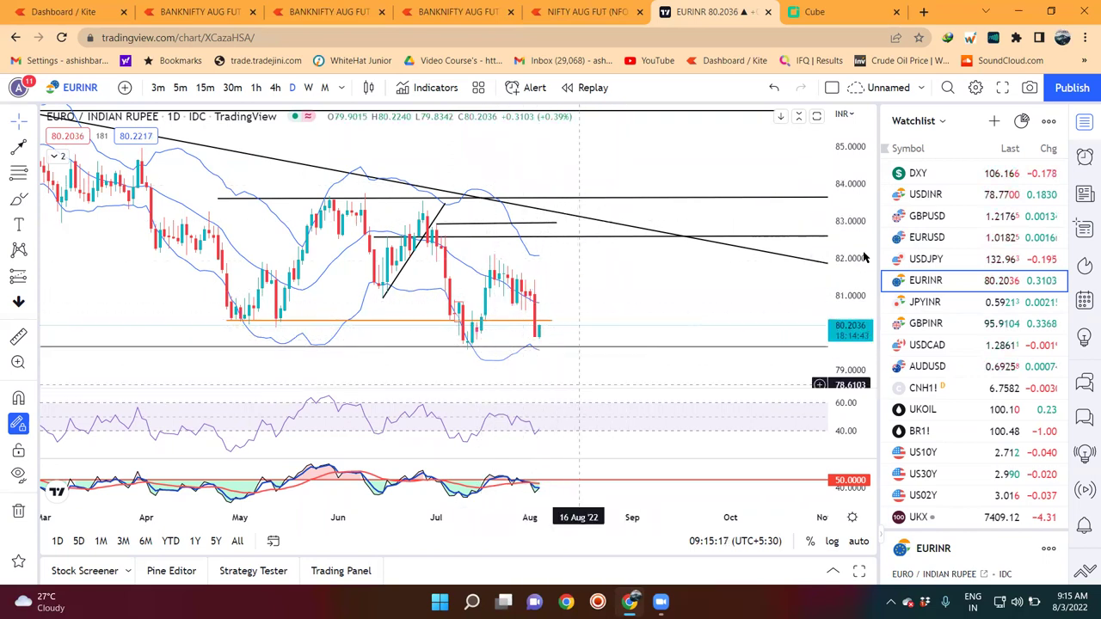
{"action": "left_click_drag", "start_coordinate": [850, 258], "coordinate": [817, 295]}
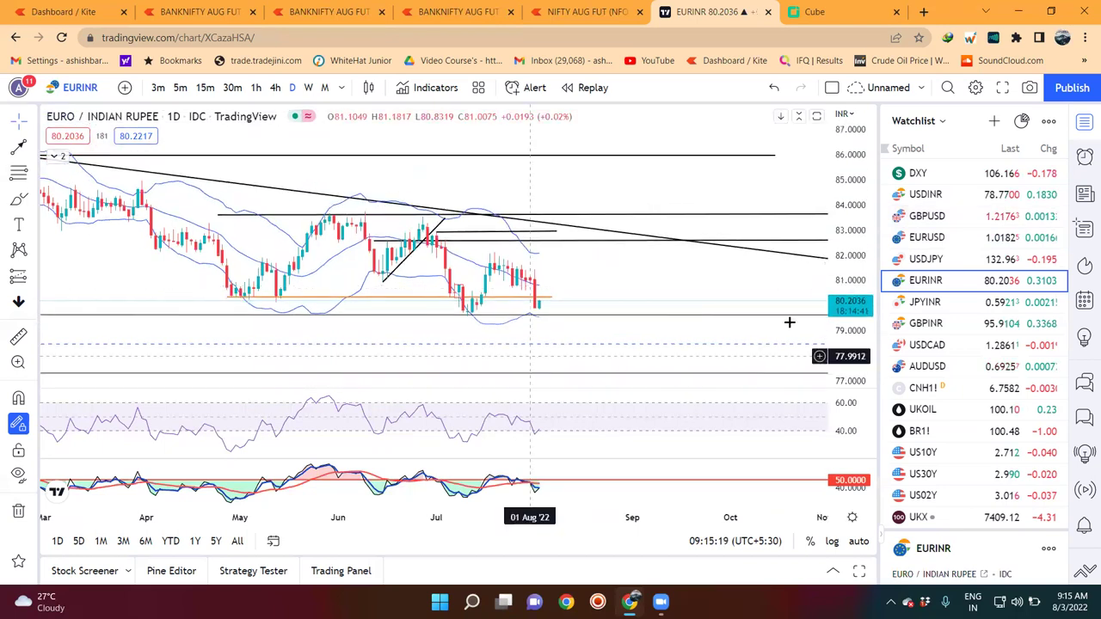
{"action": "left_click", "coordinate": [33, 147]}
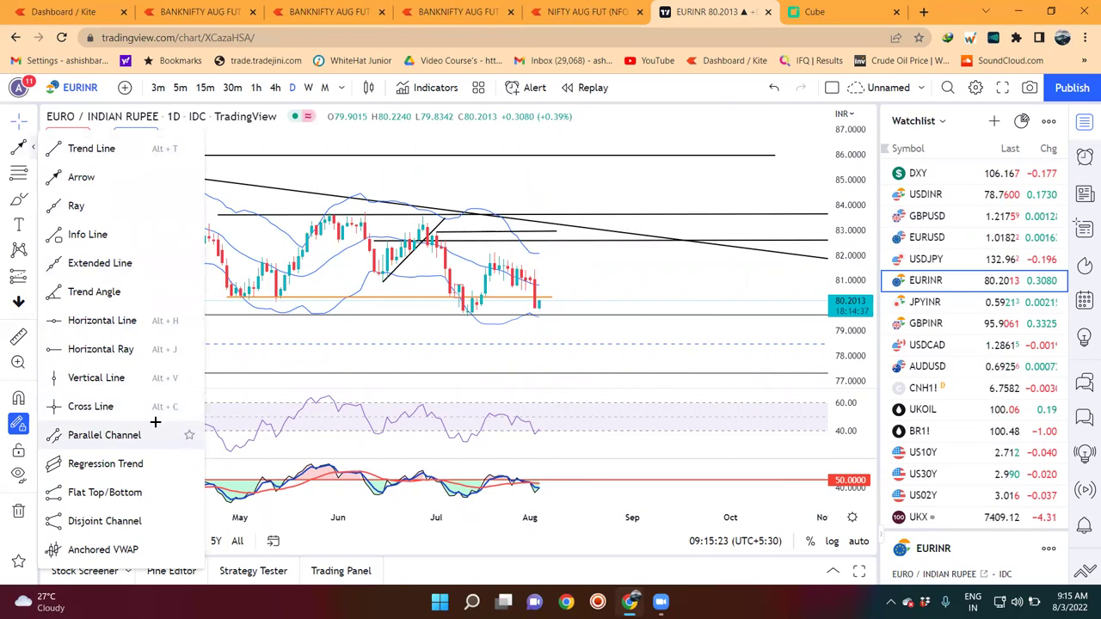
{"action": "left_click", "coordinate": [121, 434]}
{"action": "left_click", "coordinate": [505, 255]}
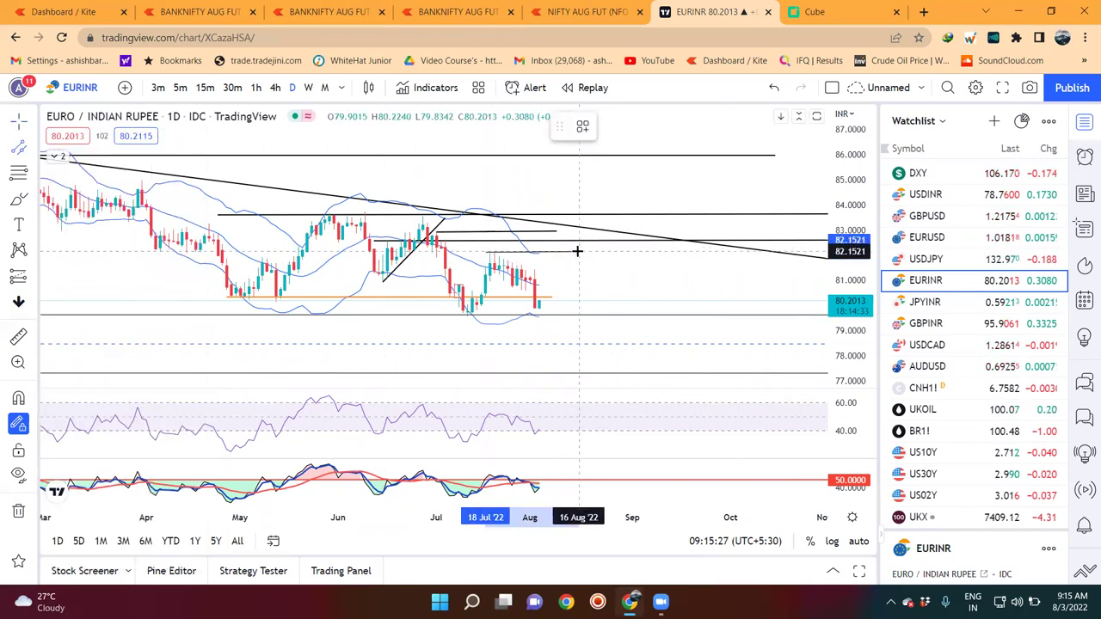
{"action": "left_click", "coordinate": [577, 251]}
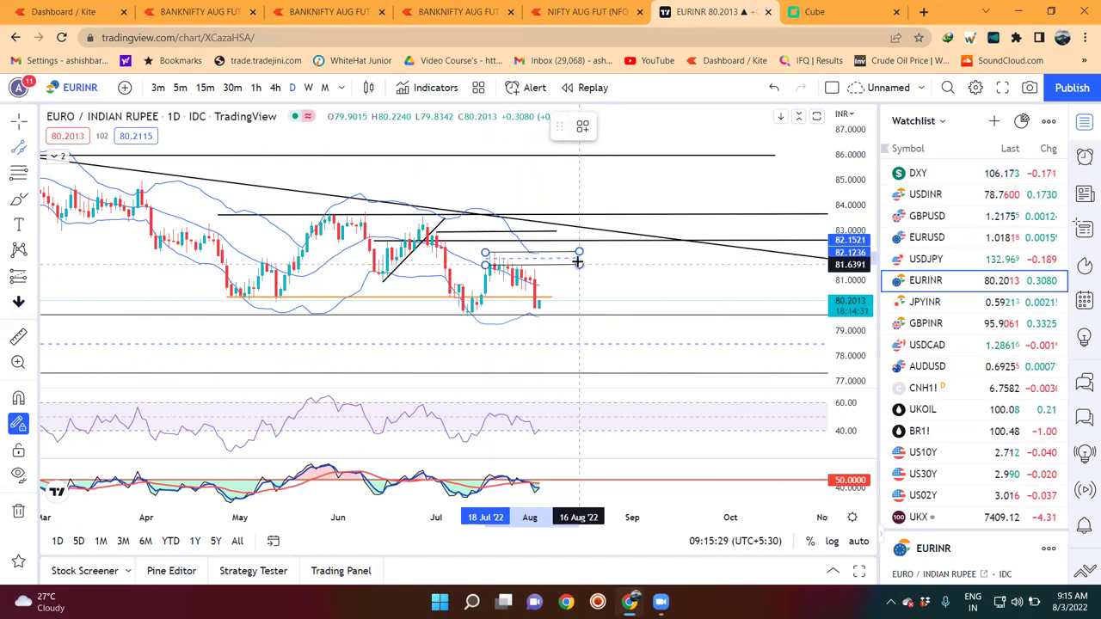
{"action": "left_click", "coordinate": [577, 261]}
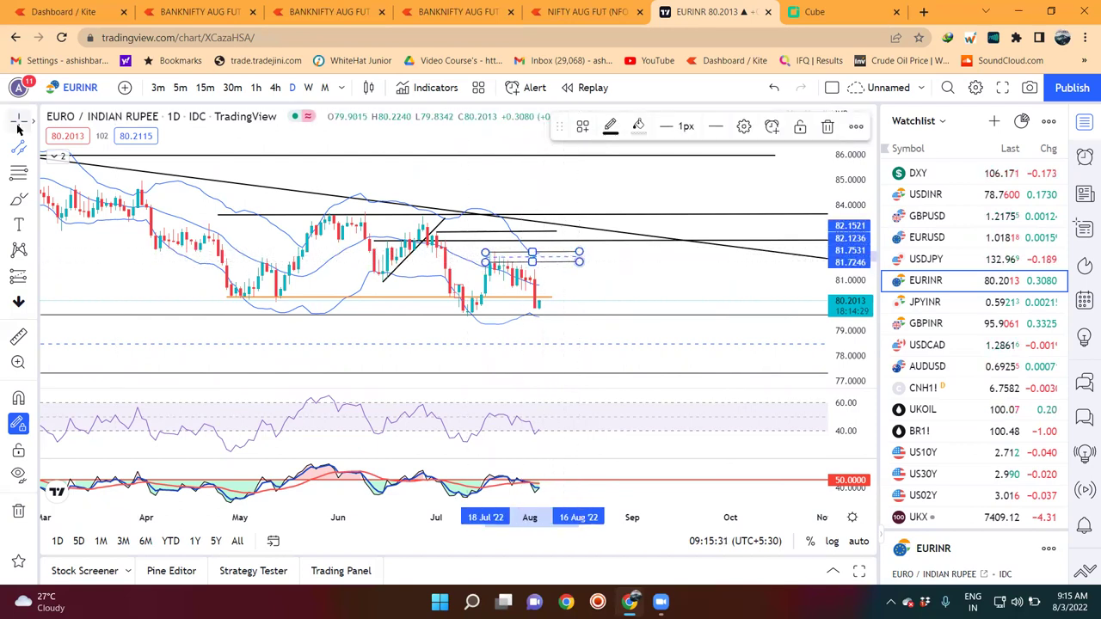
{"action": "left_click", "coordinate": [592, 184]}
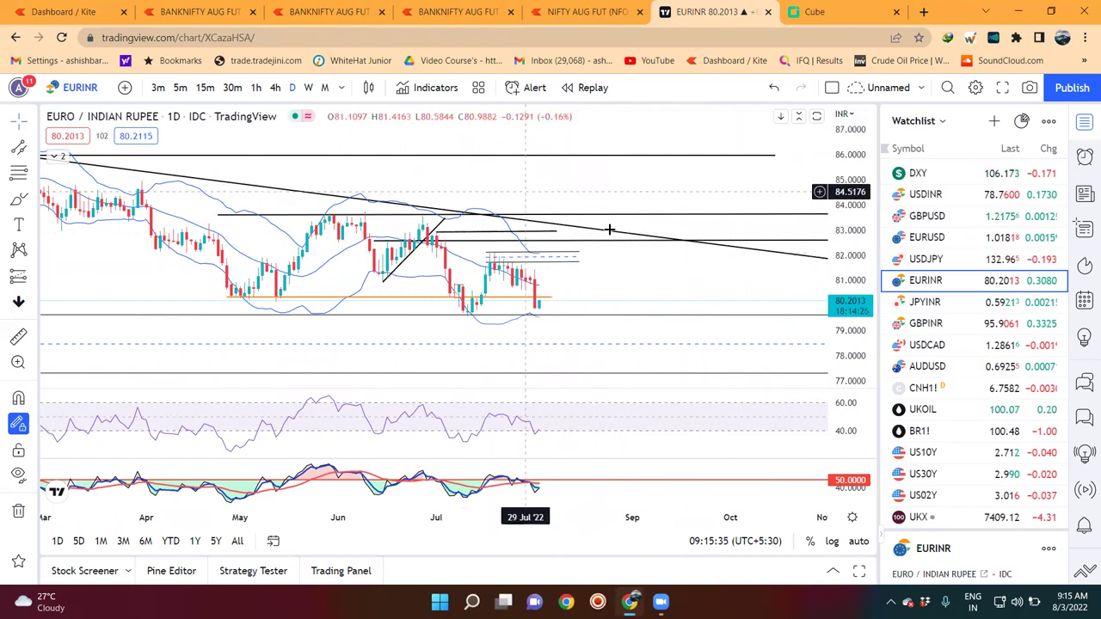
Draw an arrow on EURINR from about 77.65 on 17 Jun up to the 12 Jul low at about 79.53.
{"action": "left_click", "coordinate": [33, 147]}
{"action": "left_click", "coordinate": [107, 178]}
{"action": "left_click", "coordinate": [392, 365]}
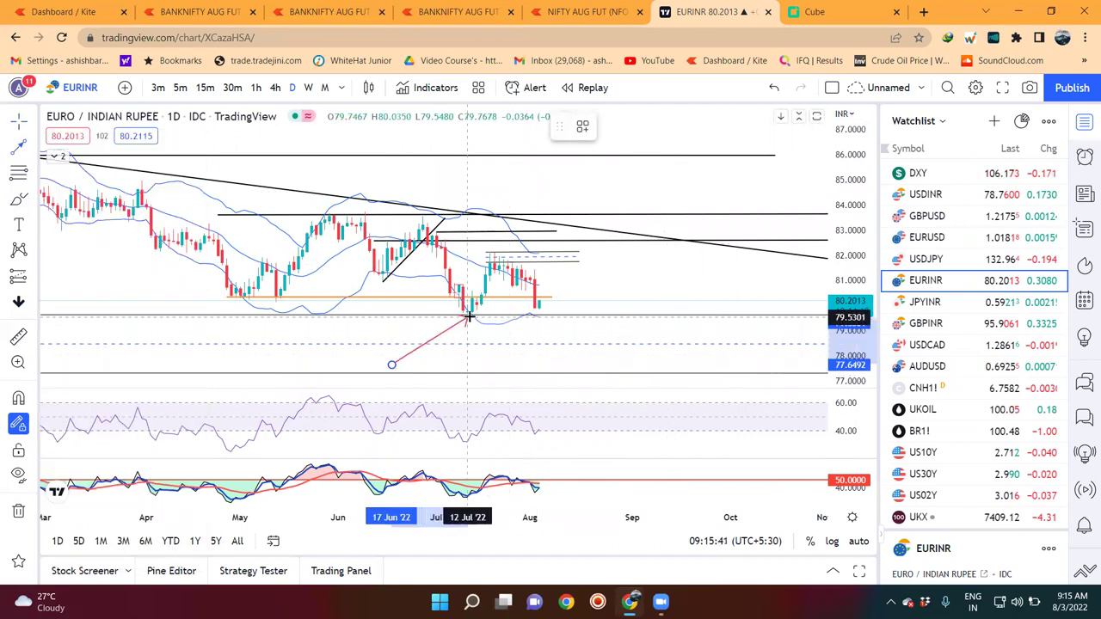
{"action": "left_click", "coordinate": [467, 318]}
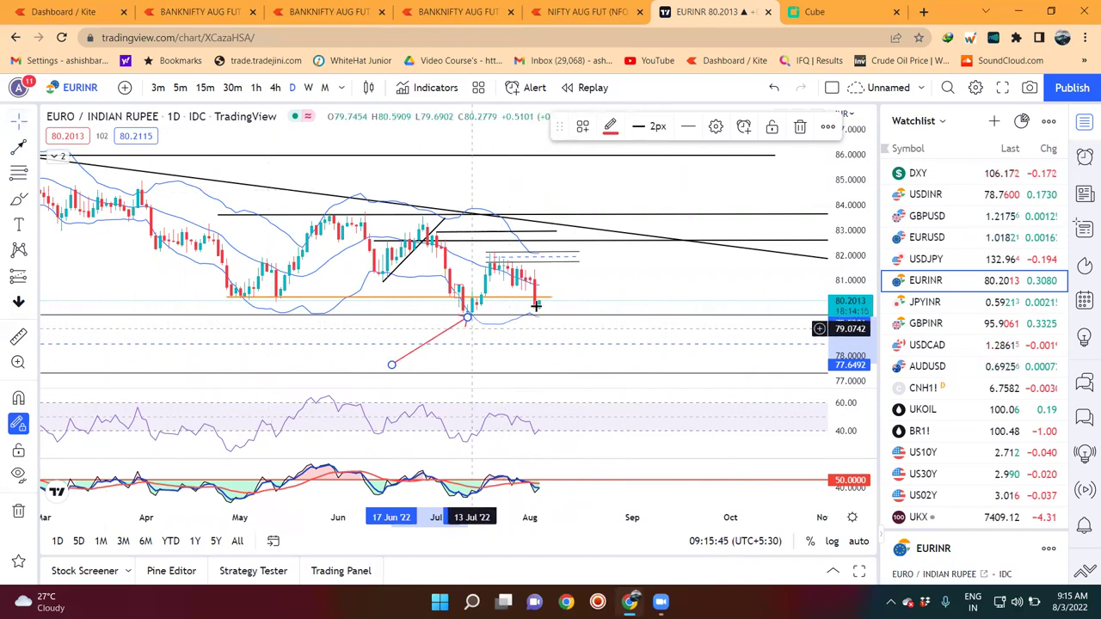
{"action": "left_click", "coordinate": [590, 282]}
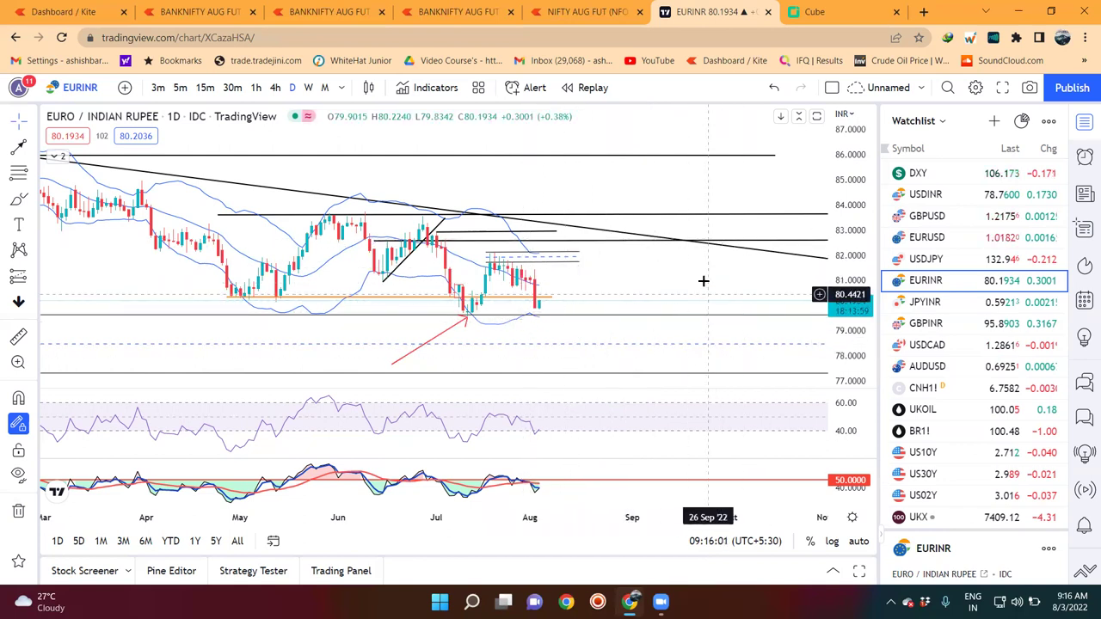
Open the USDJPY chart and draw an arrow from about 141.4 on 13 Sep down to about 134.6 on 3 Aug.
{"action": "scroll", "coordinate": [704, 281], "scroll_direction": "down", "scroll_amount": 3}
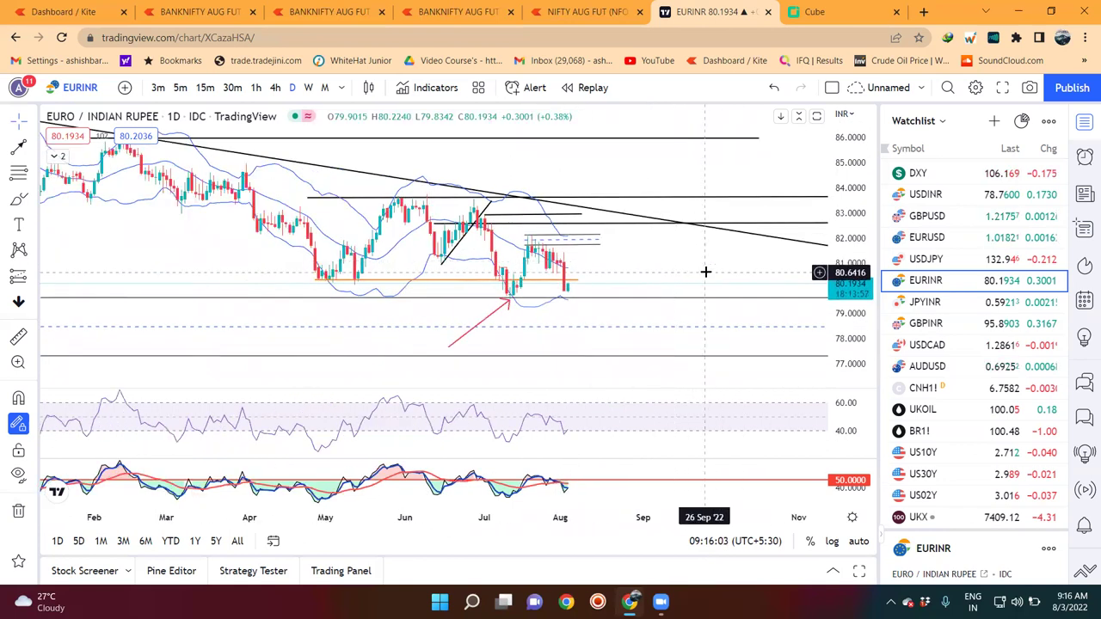
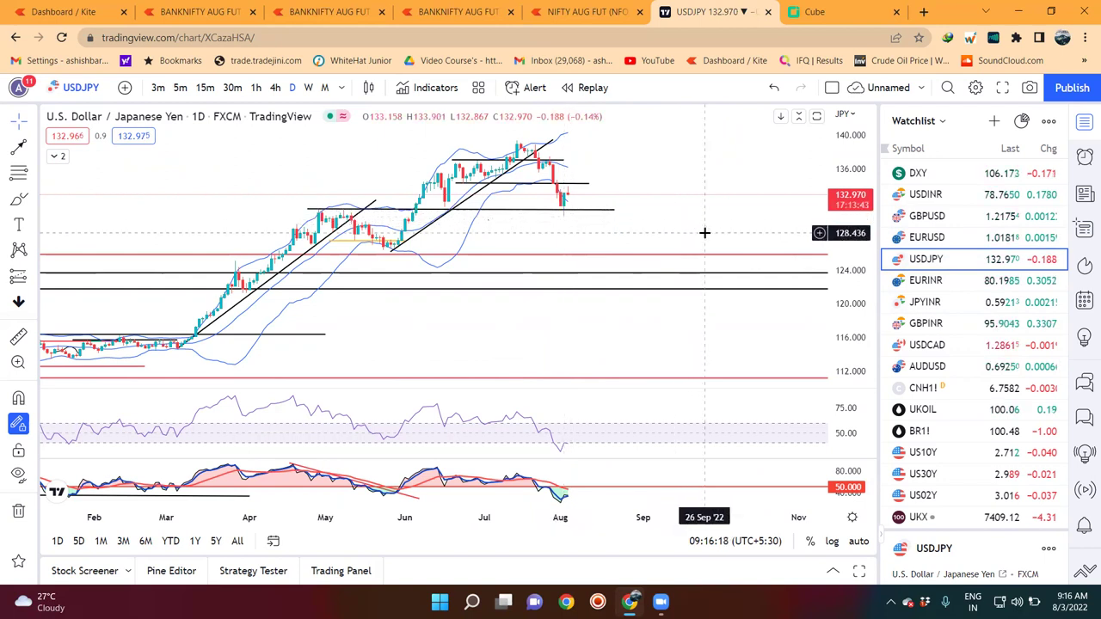
{"action": "scroll", "coordinate": [705, 232], "scroll_direction": "up", "scroll_amount": 1}
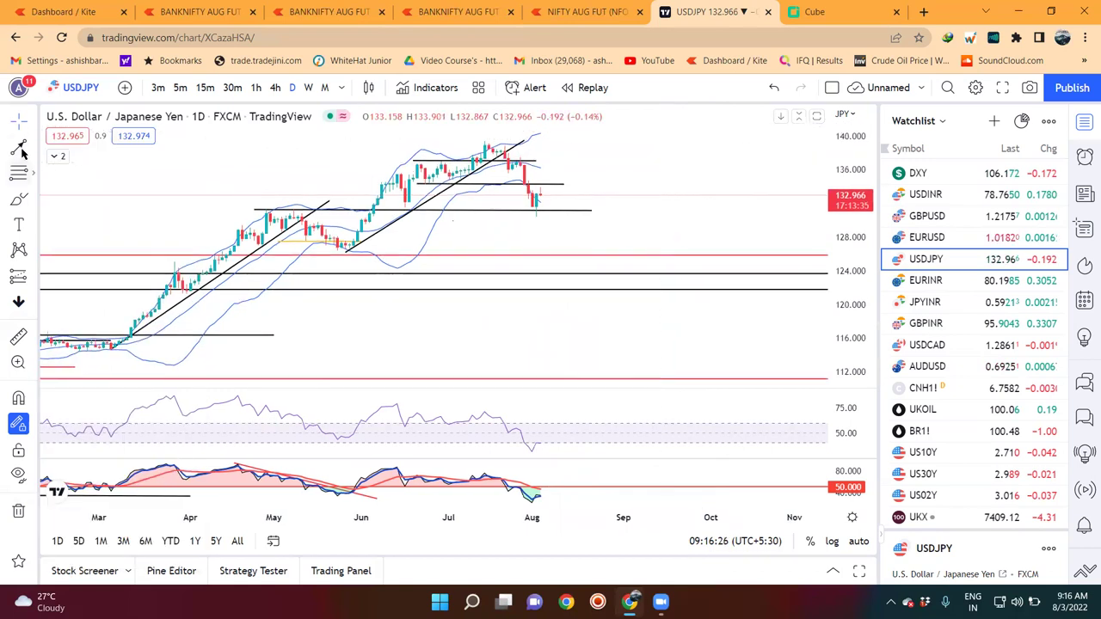
{"action": "left_click", "coordinate": [656, 125]}
{"action": "left_click", "coordinate": [540, 181]}
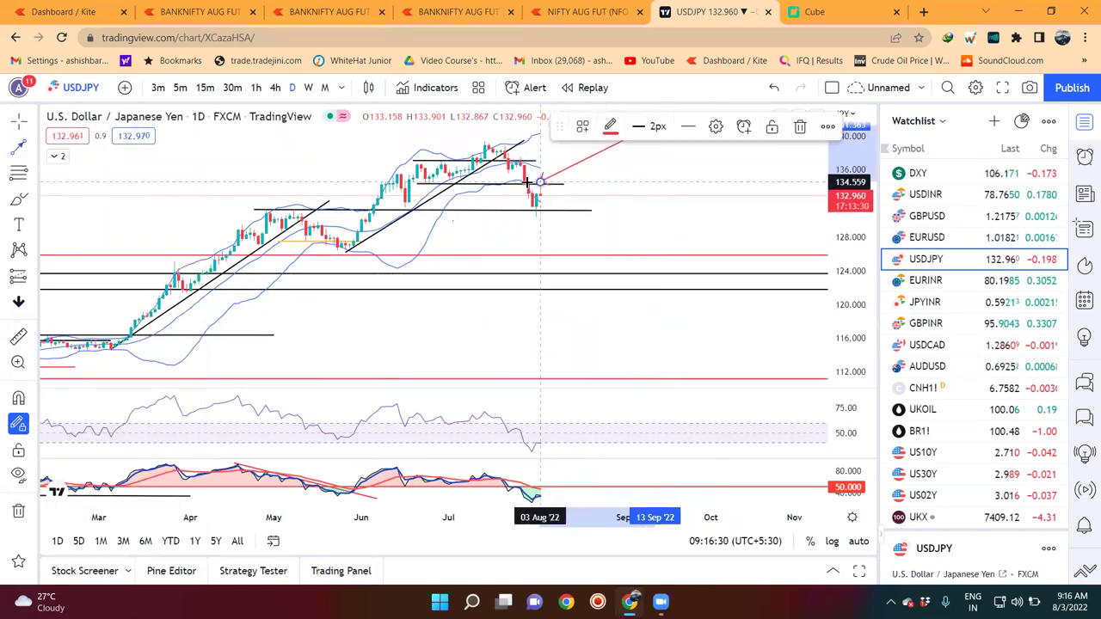
{"action": "left_click", "coordinate": [707, 304]}
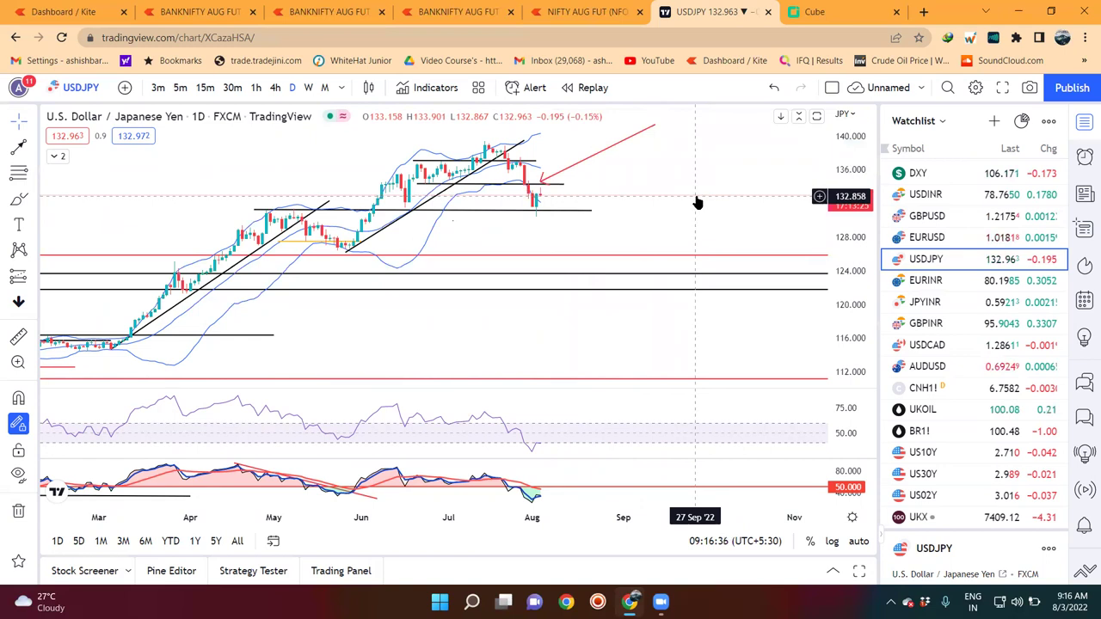
Draw a falling arrow on USDJPY from about 133.88 on 10 Aug to about 125.03 on 31 Aug.
{"action": "left_click", "coordinate": [32, 147]}
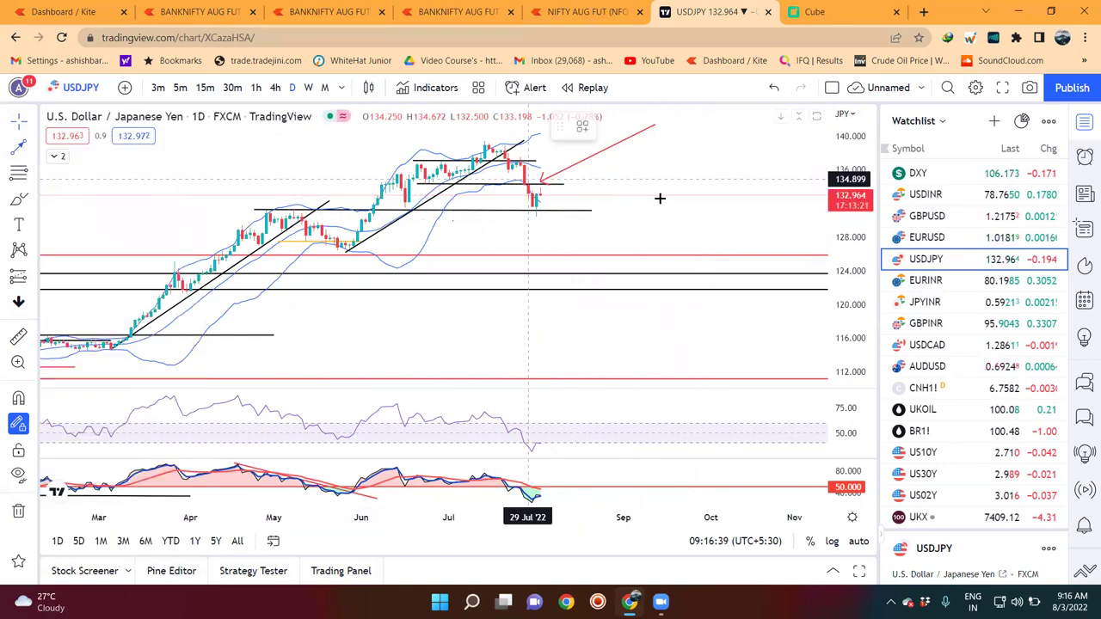
{"action": "left_click", "coordinate": [560, 188]}
{"action": "left_click", "coordinate": [621, 261]}
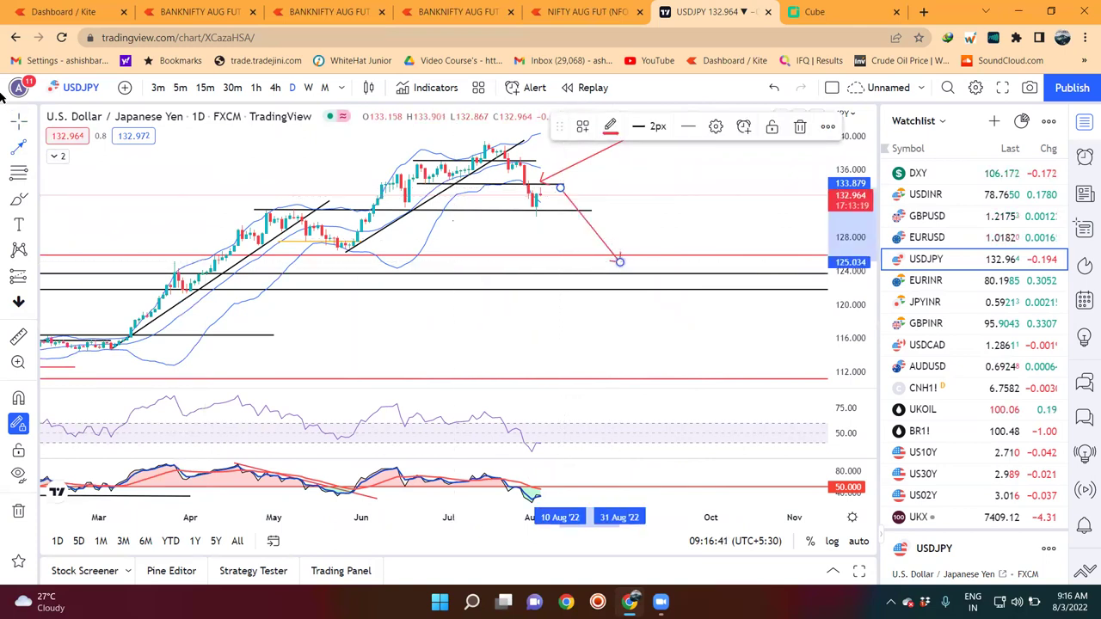
{"action": "left_click", "coordinate": [664, 181]}
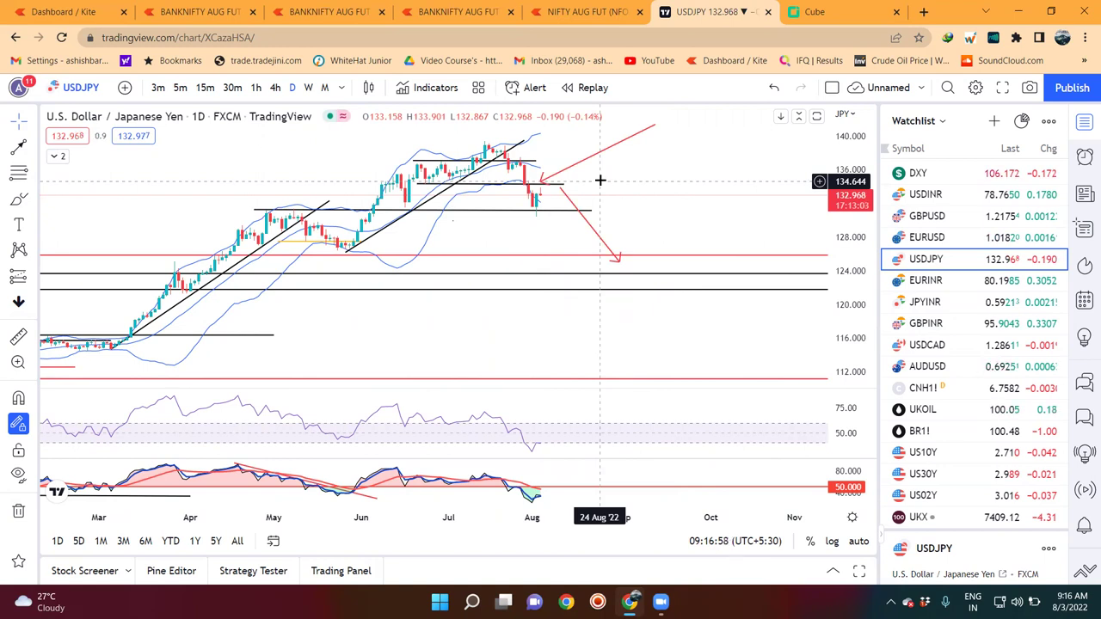
{"action": "left_click", "coordinate": [559, 174]}
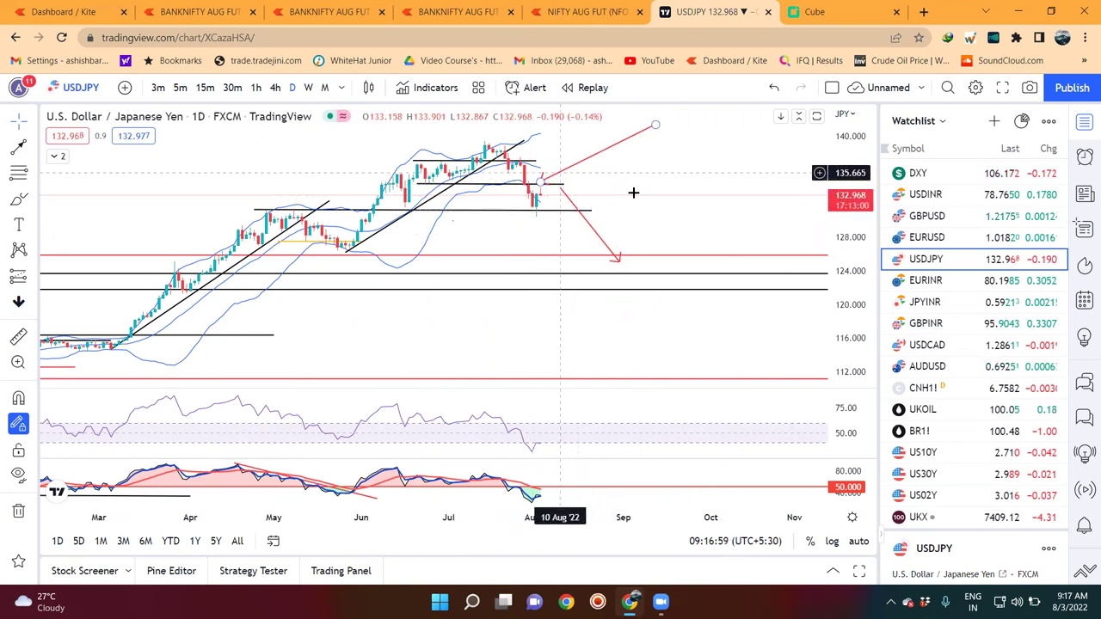
{"action": "left_click", "coordinate": [497, 210]}
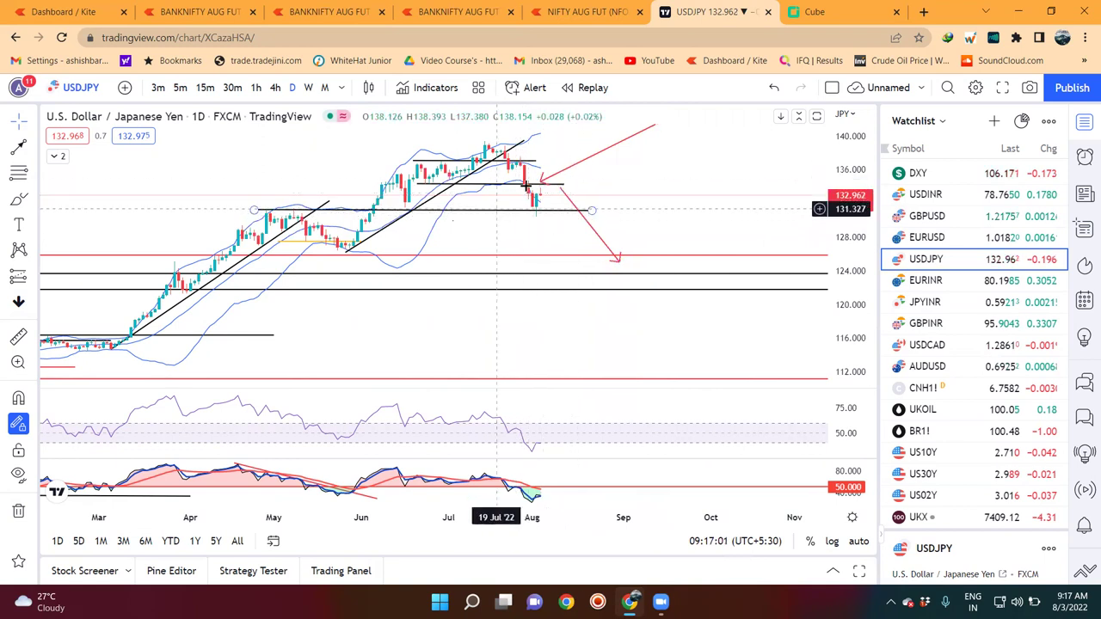
{"action": "left_click", "coordinate": [528, 229]}
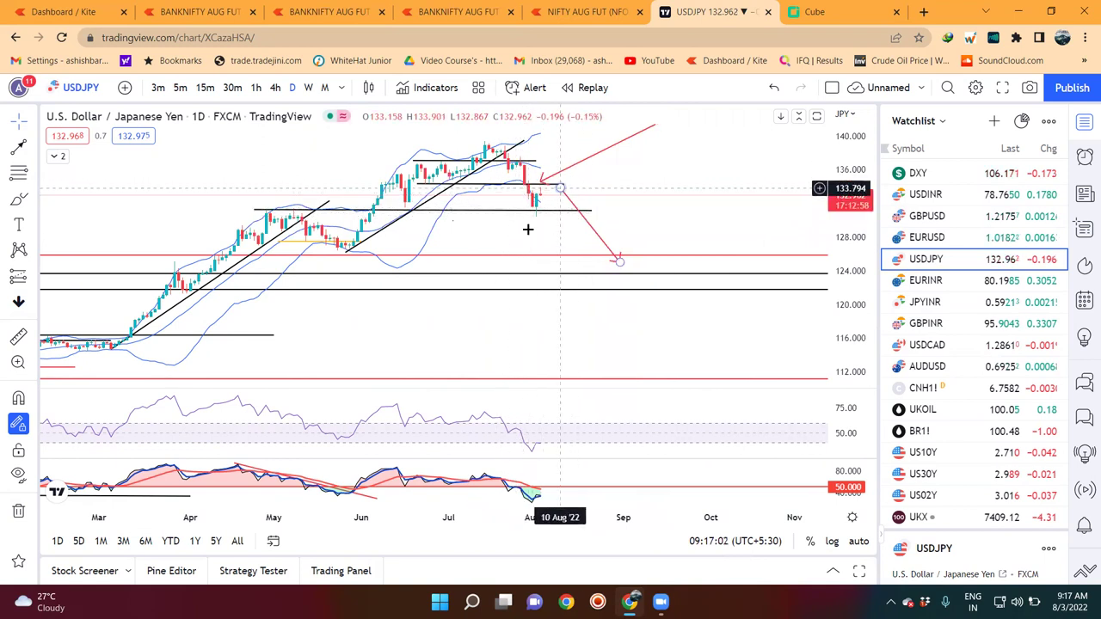
Open the JPYINR chart and draw an arrow from about 0.6226 on 4 Jul to the 2 Aug candle at about 0.6043.
{"action": "left_click", "coordinate": [929, 302]}
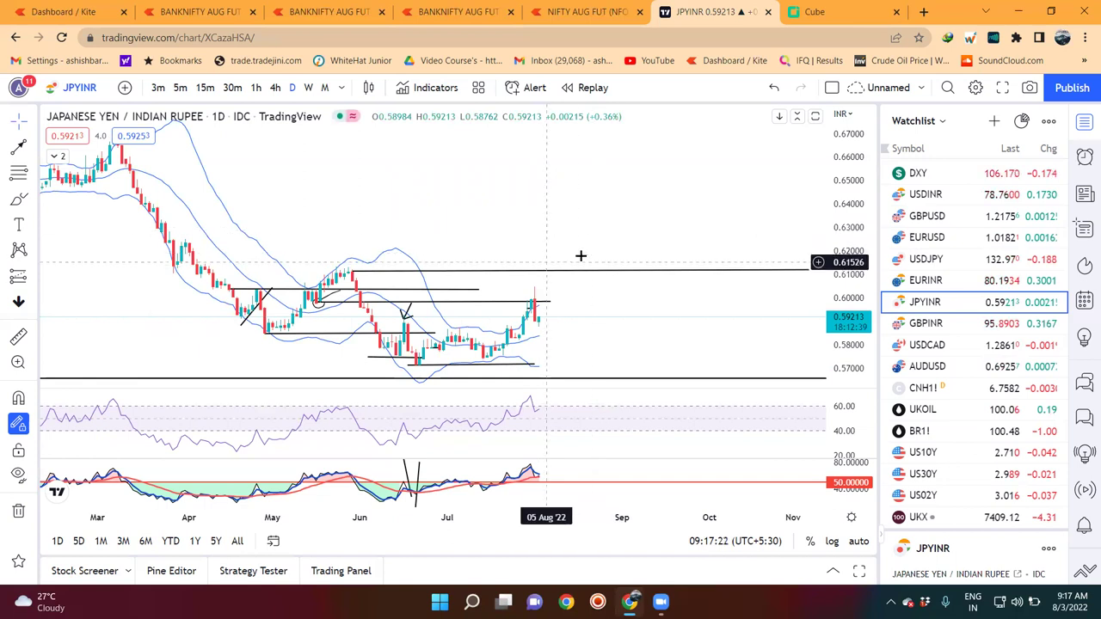
{"action": "left_click", "coordinate": [18, 151]}
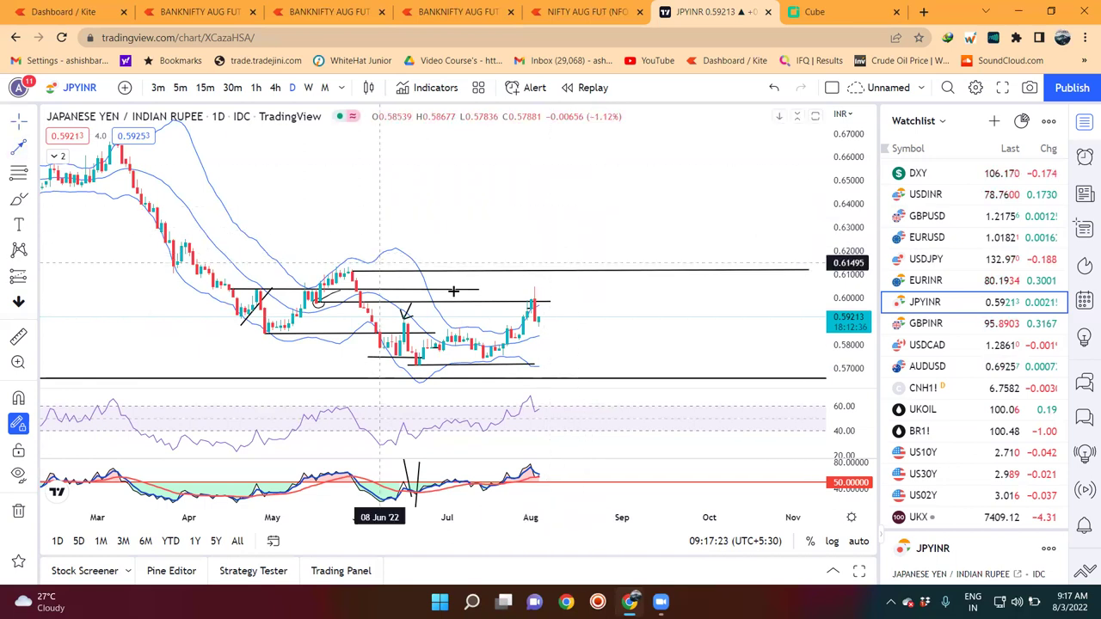
{"action": "left_click", "coordinate": [452, 246]}
{"action": "left_click", "coordinate": [519, 282]}
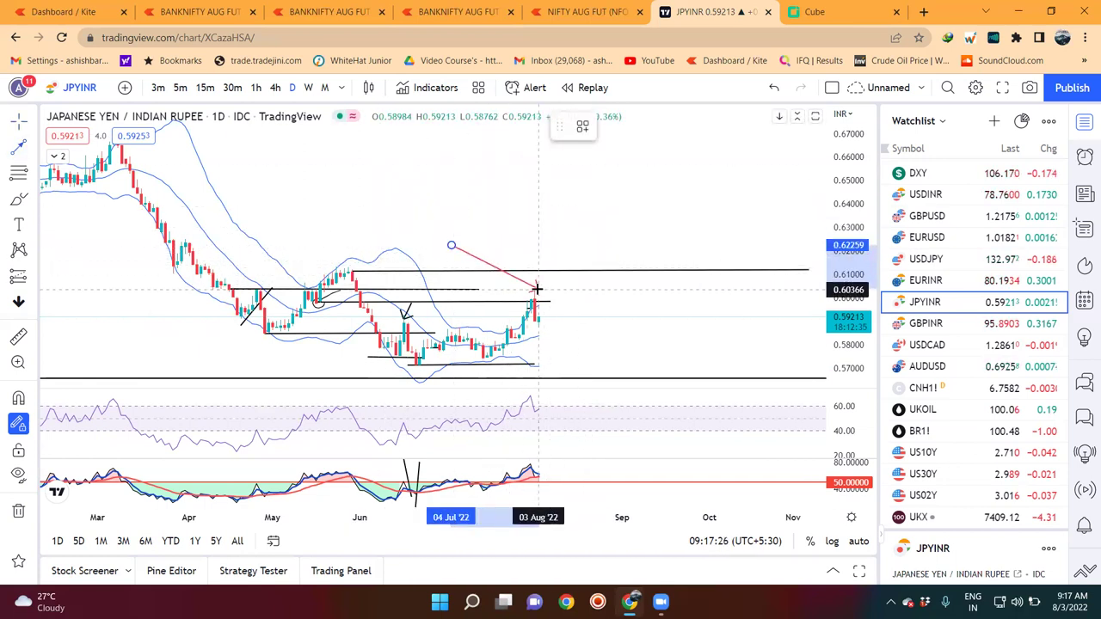
{"action": "left_click", "coordinate": [534, 287]}
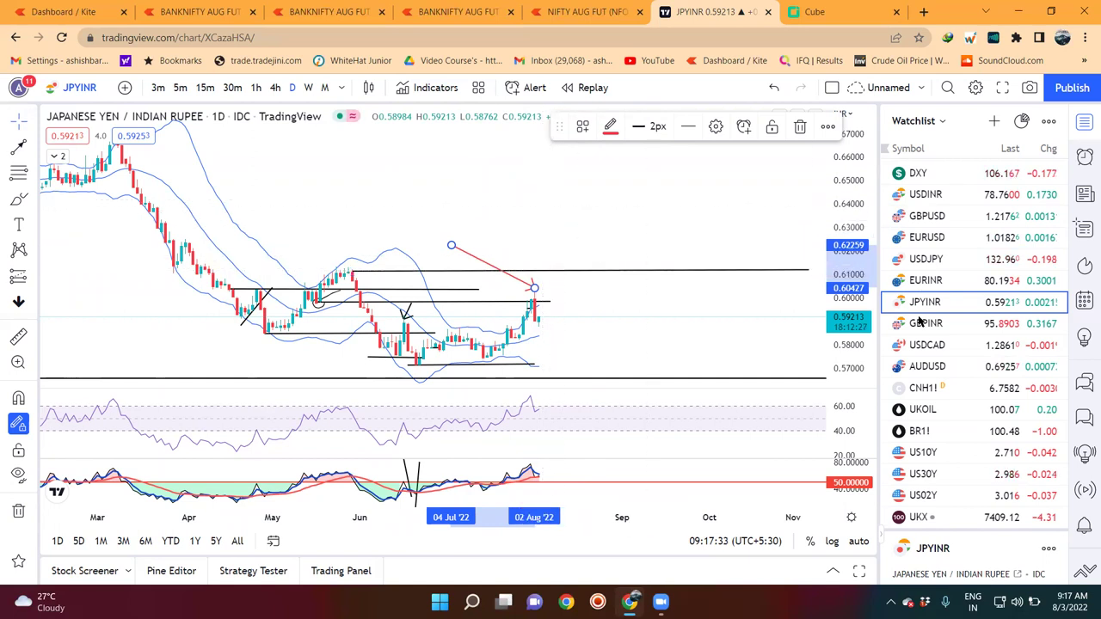
Open the USDCAD chart and select the black near-horizontal line at about 1.278 running from 14 Jun to 5 Sep.
{"action": "left_click", "coordinate": [930, 346]}
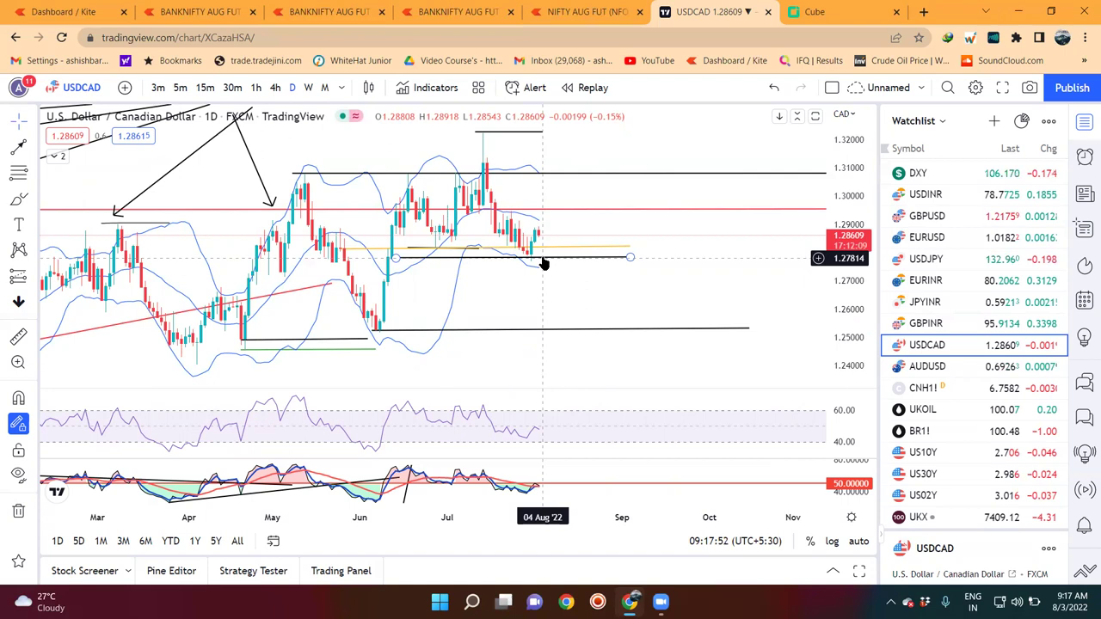
{"action": "left_click", "coordinate": [544, 263]}
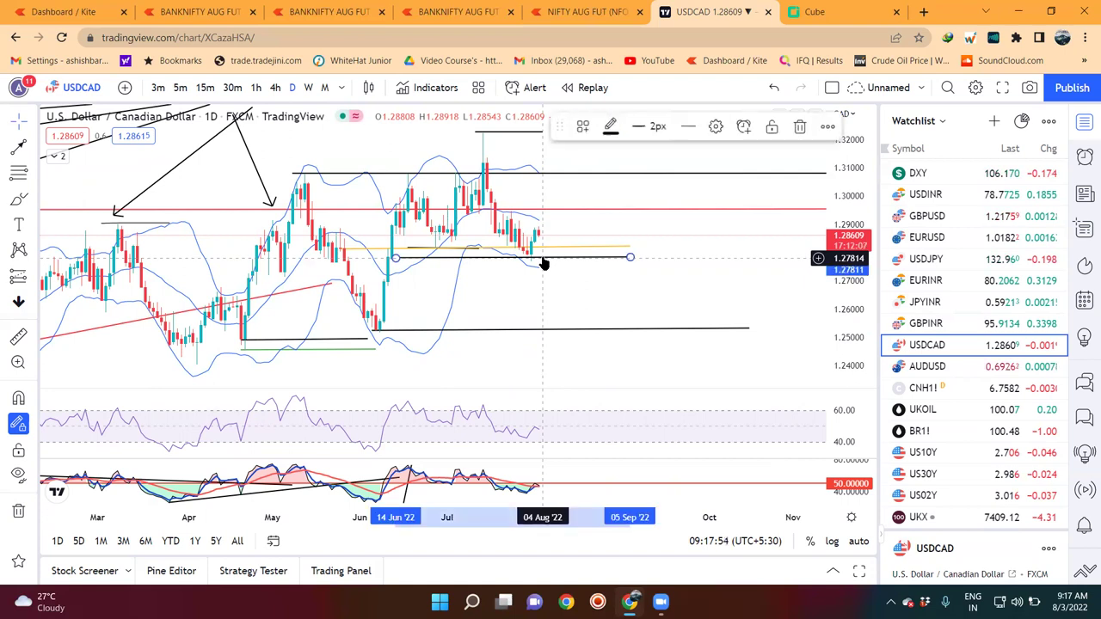
Shift the selected black line on USDCAD down to about 1.277, with its starting point on 15 Jun.
{"action": "left_click_drag", "start_coordinate": [544, 259], "coordinate": [548, 261]}
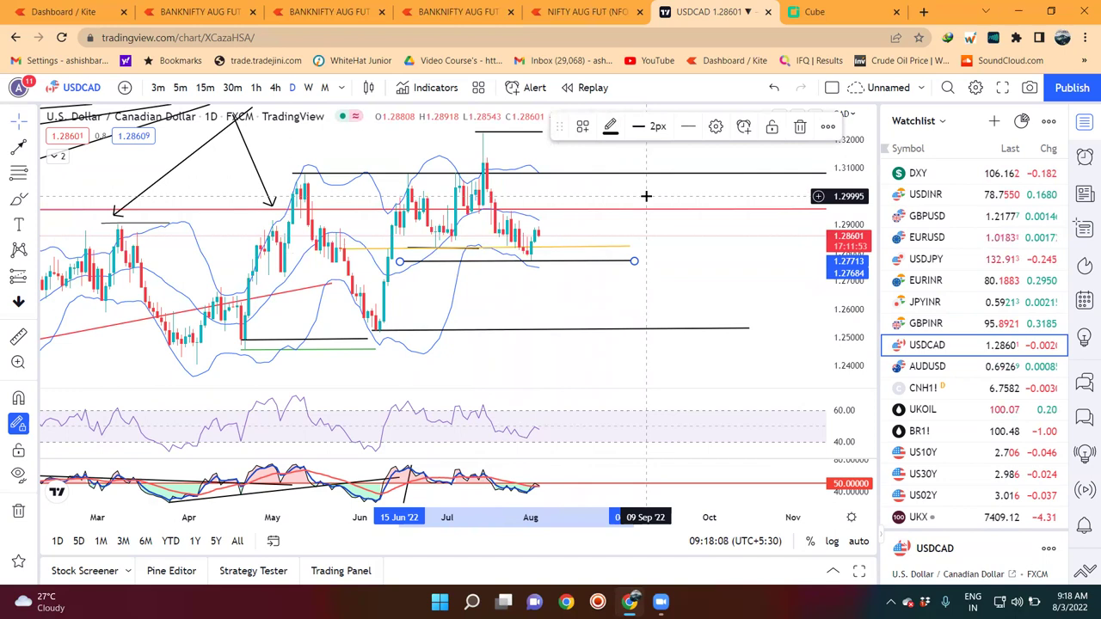
Open the AUDUSD chart and draw an arrow from about 0.6694 on 7 Oct back to about 0.6876 on 4 Aug.
{"action": "left_click", "coordinate": [928, 368]}
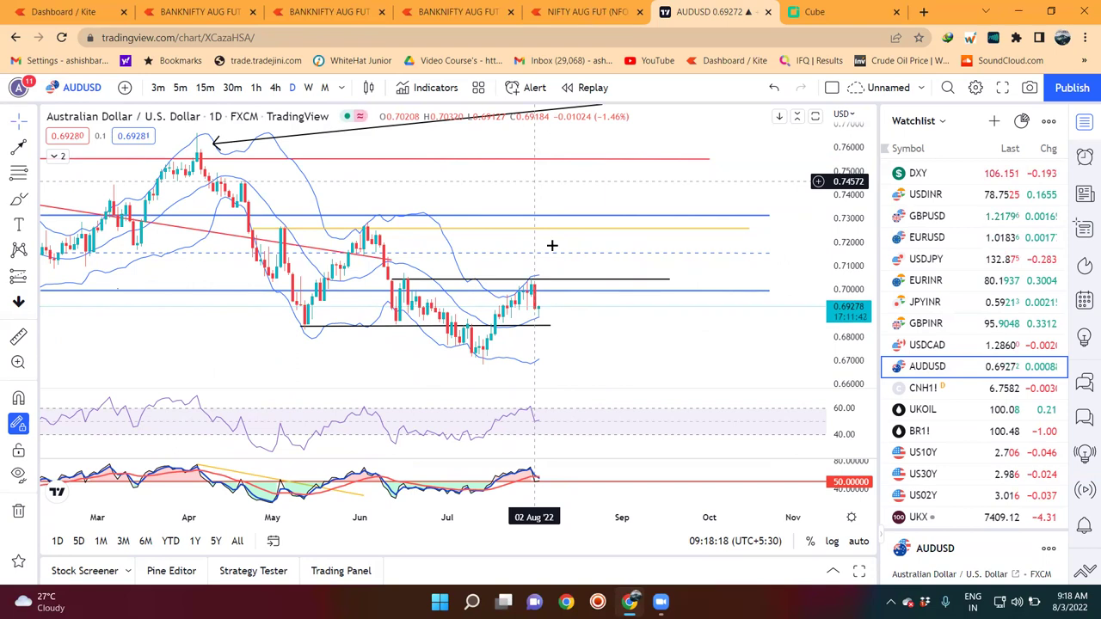
{"action": "left_click", "coordinate": [519, 280]}
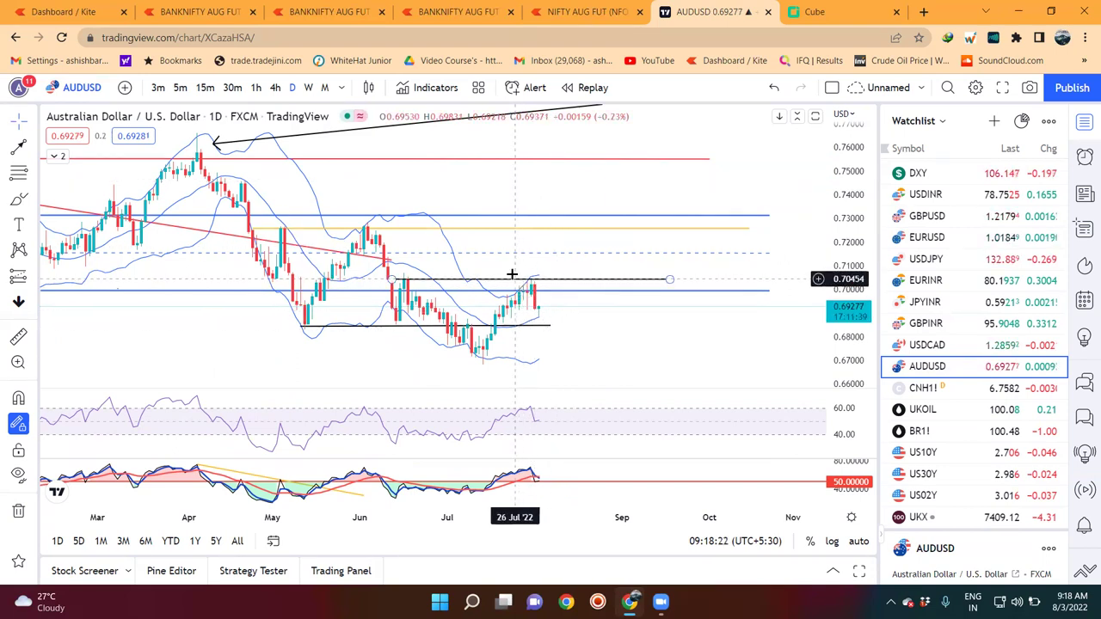
{"action": "left_click", "coordinate": [534, 271]}
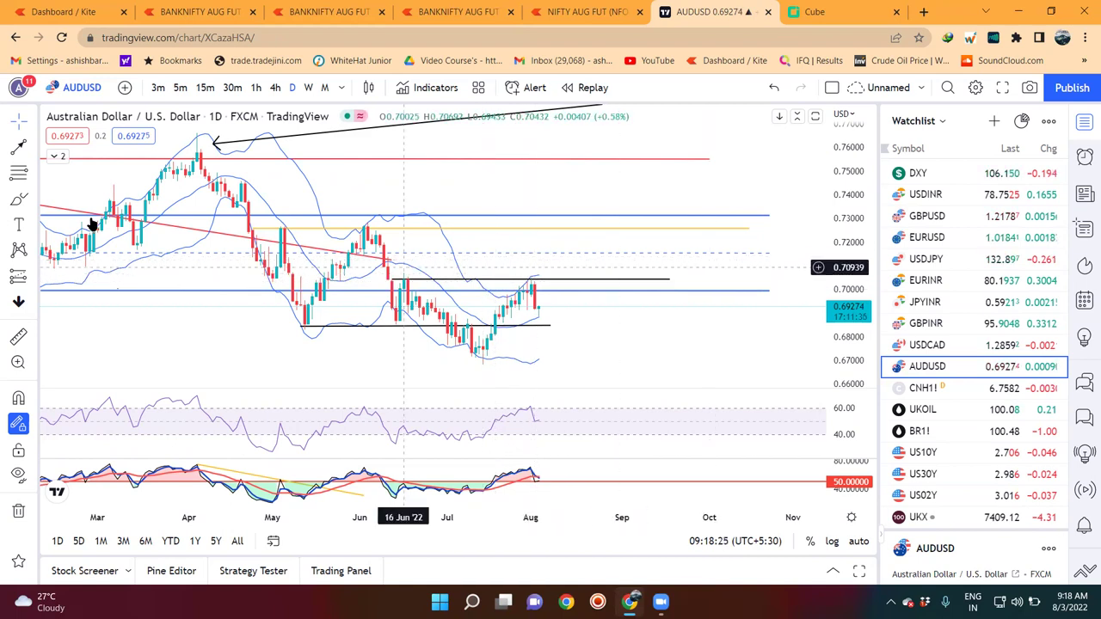
{"action": "left_click", "coordinate": [725, 361]}
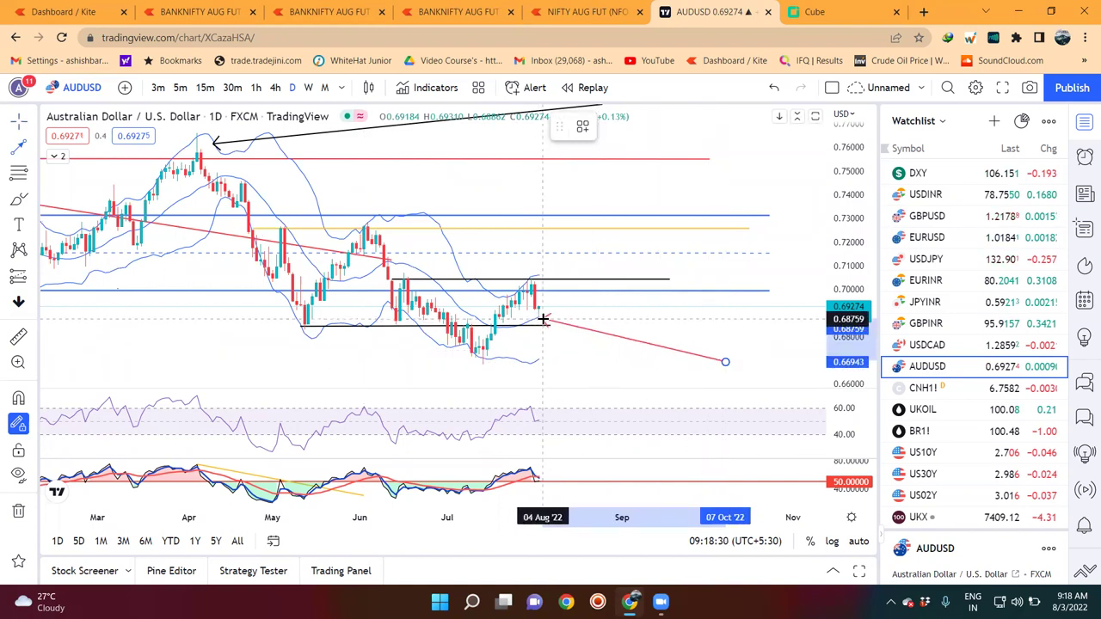
{"action": "left_click", "coordinate": [543, 319]}
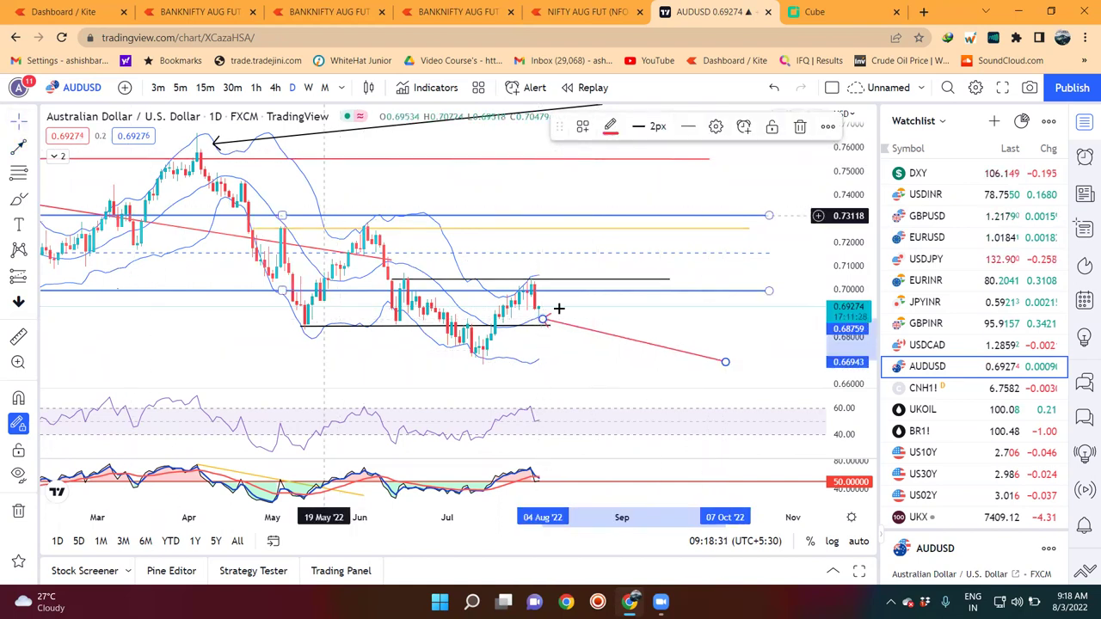
{"action": "left_click", "coordinate": [550, 349]}
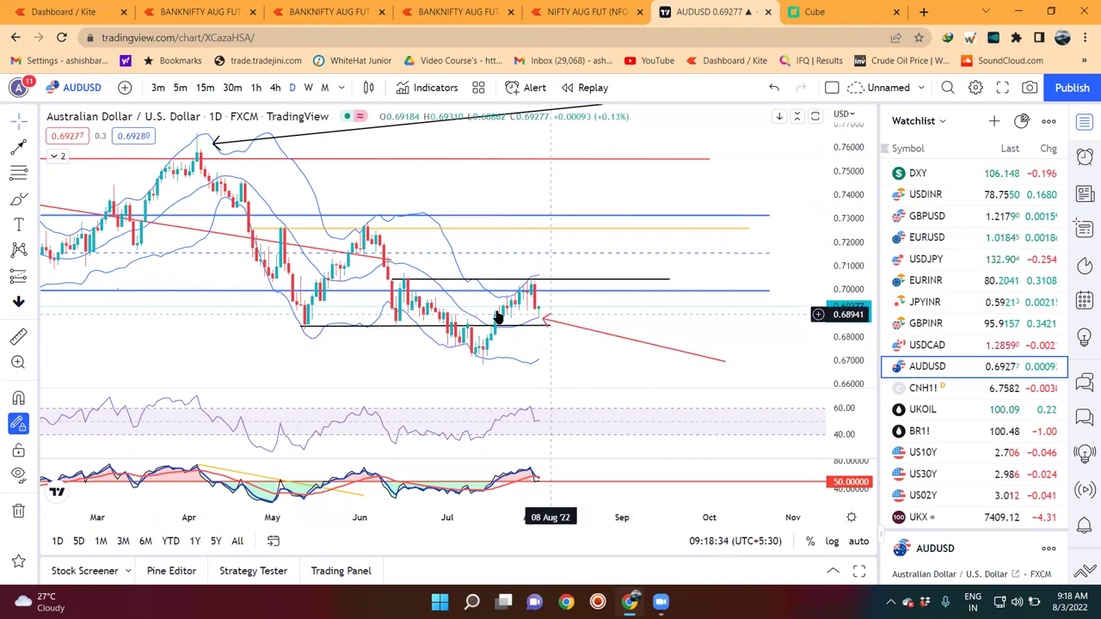
Draw a rising arrow on AUDUSD from about 0.6888 on 8 Aug up to about 0.7382 on 31 Aug.
{"action": "left_click", "coordinate": [550, 316]}
{"action": "left_click_drag", "start_coordinate": [561, 298], "coordinate": [619, 199]}
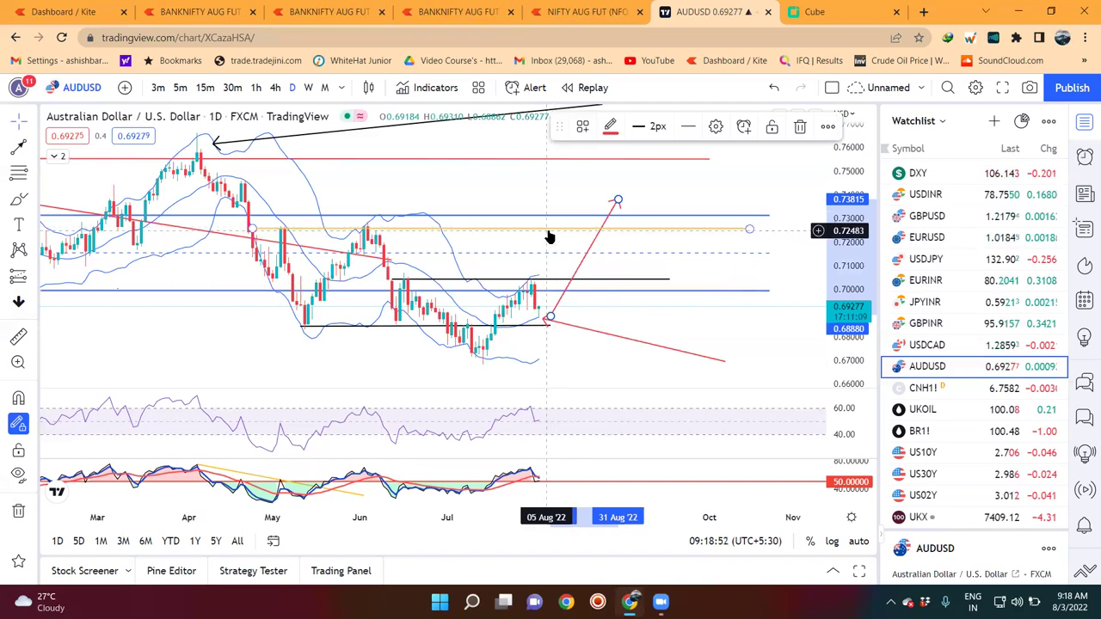
Examine recent price action against the marked levels on the CNH1! chart and the UKOIL chart.
{"action": "left_click", "coordinate": [922, 389]}
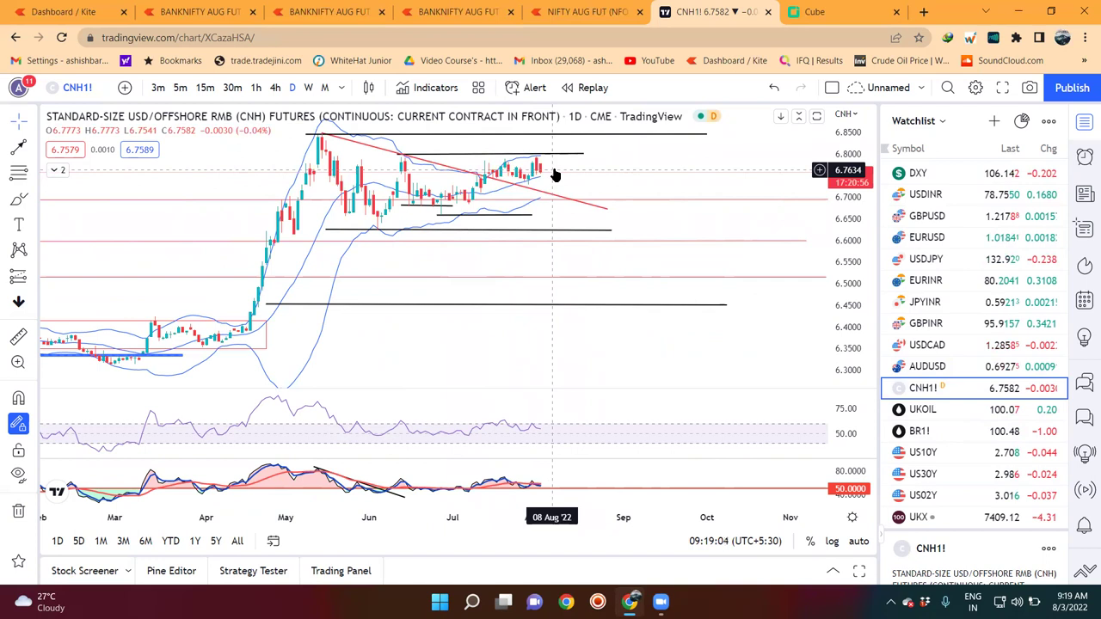
{"action": "scroll", "coordinate": [694, 184], "scroll_direction": "up", "scroll_amount": 3}
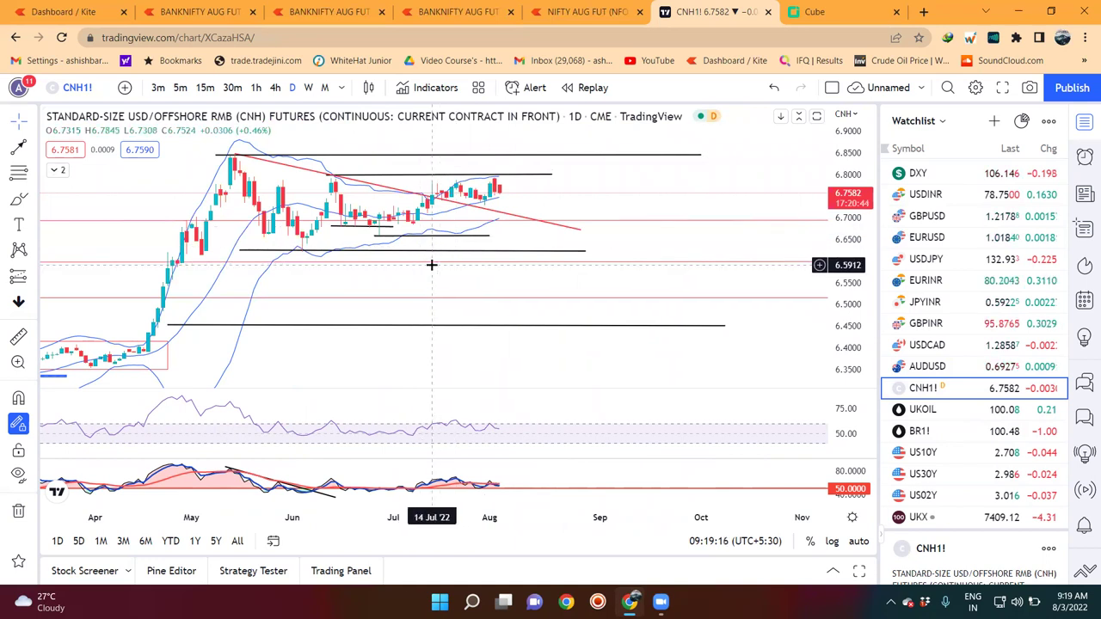
{"action": "left_click", "coordinate": [939, 413]}
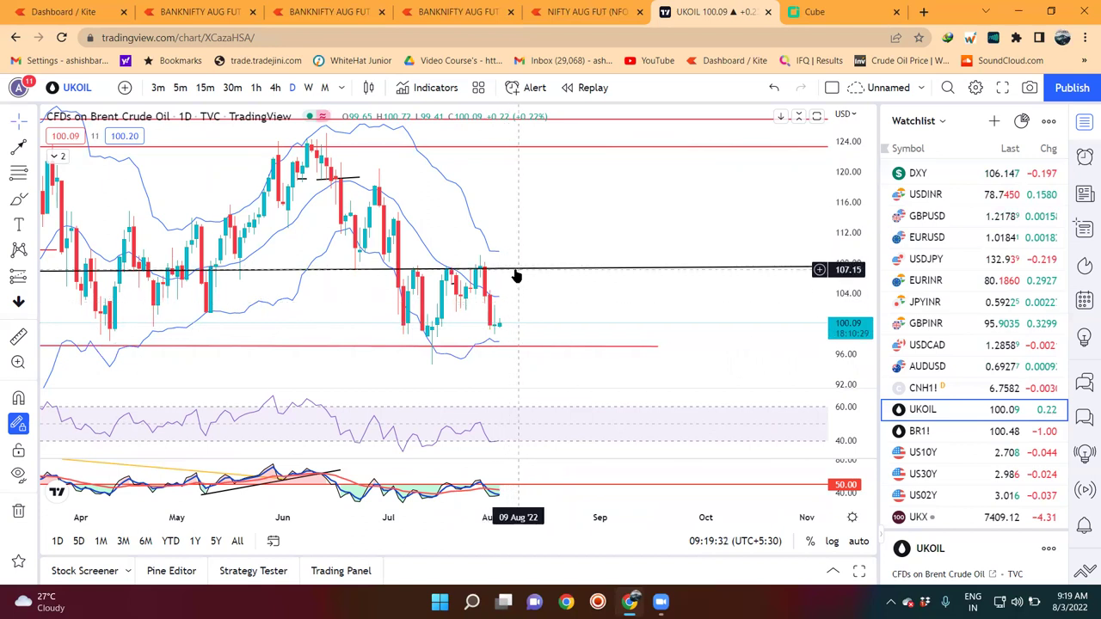
Open the US10Y chart and brush a falling zigzag from about 3.45% in early August to about 2.88% in late September.
{"action": "left_click", "coordinate": [928, 452]}
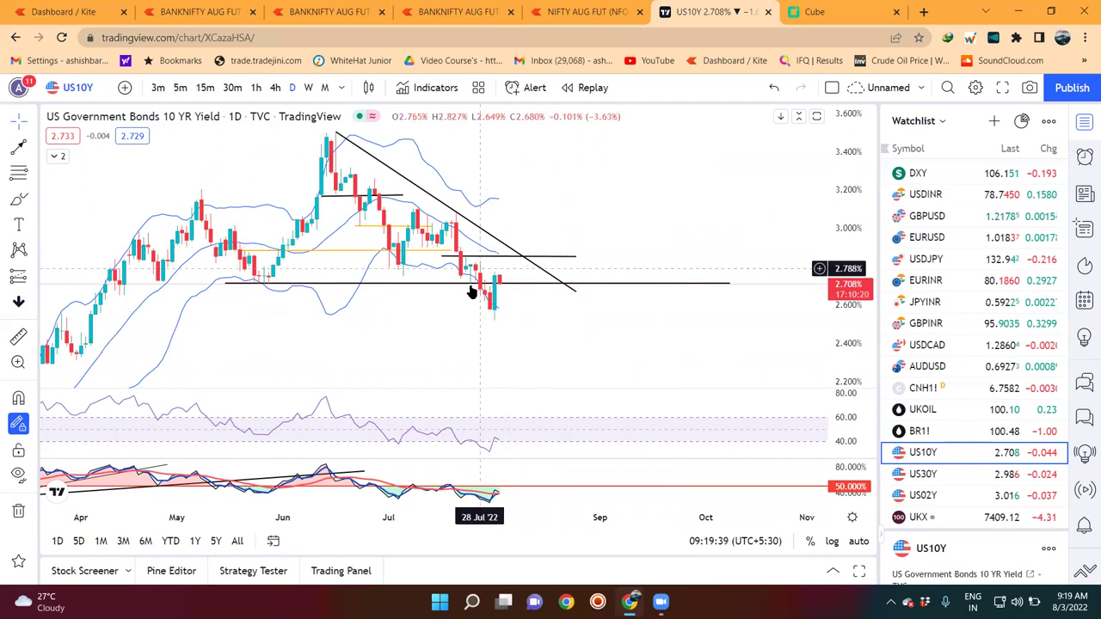
{"action": "left_click", "coordinate": [19, 198]}
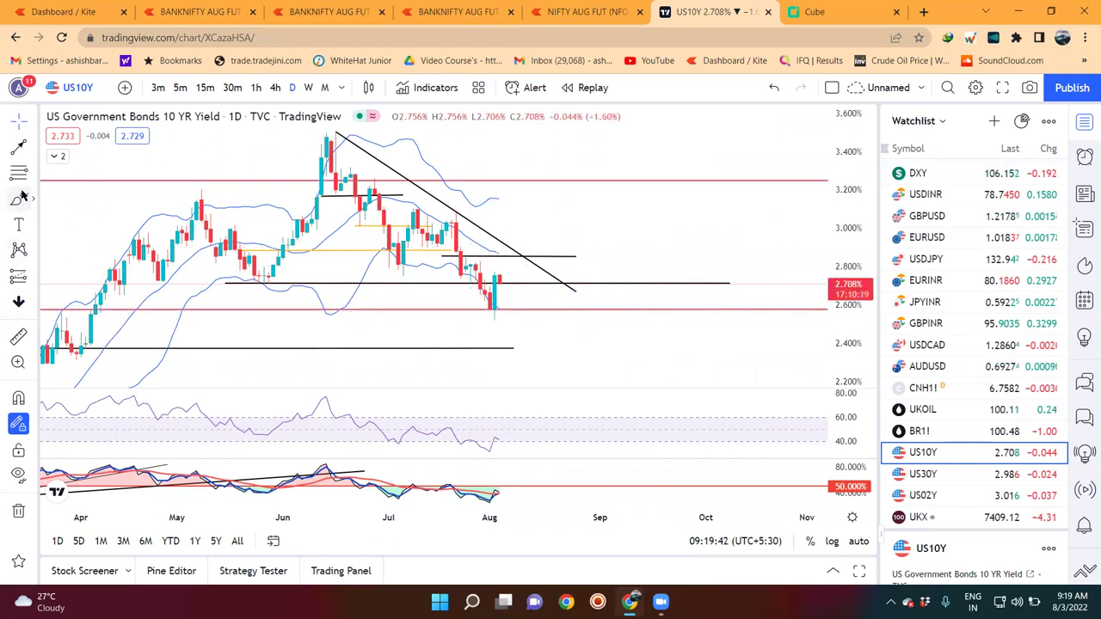
{"action": "mouse_move", "coordinate": [506, 141]}
{"action": "left_mouse_down"}
{"action": "mouse_move", "coordinate": [527, 186]}
{"action": "mouse_move", "coordinate": [552, 162]}
{"action": "mouse_move", "coordinate": [570, 198]}
{"action": "mouse_move", "coordinate": [600, 186]}
{"action": "mouse_move", "coordinate": [626, 239]}
{"action": "mouse_move", "coordinate": [639, 215]}
{"action": "mouse_move", "coordinate": [668, 250]}
{"action": "left_mouse_up"}
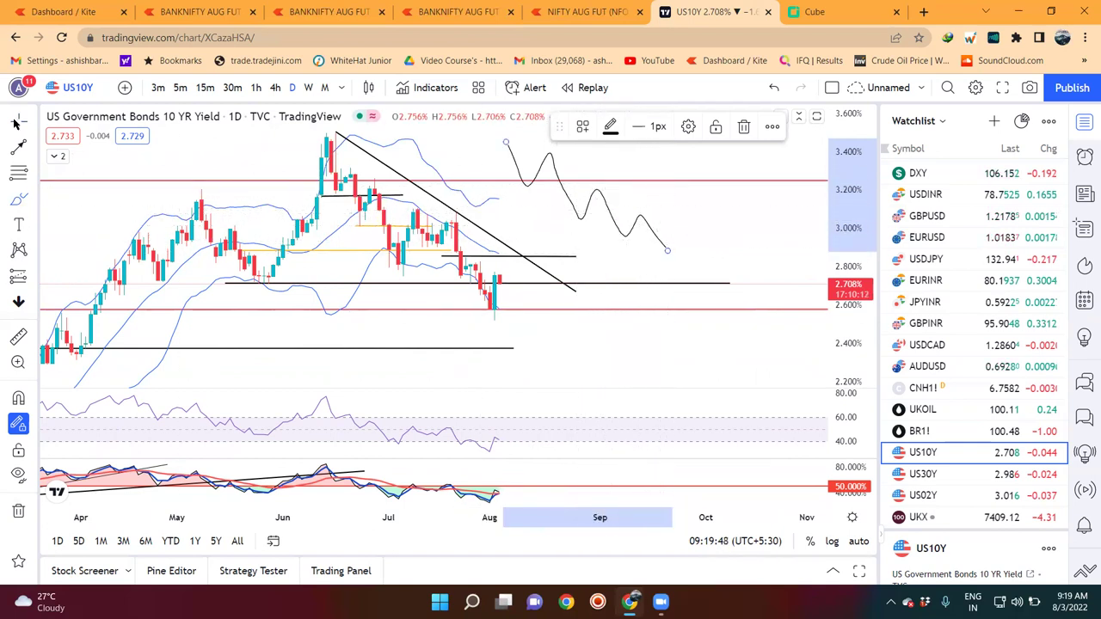
{"action": "left_click", "coordinate": [700, 352]}
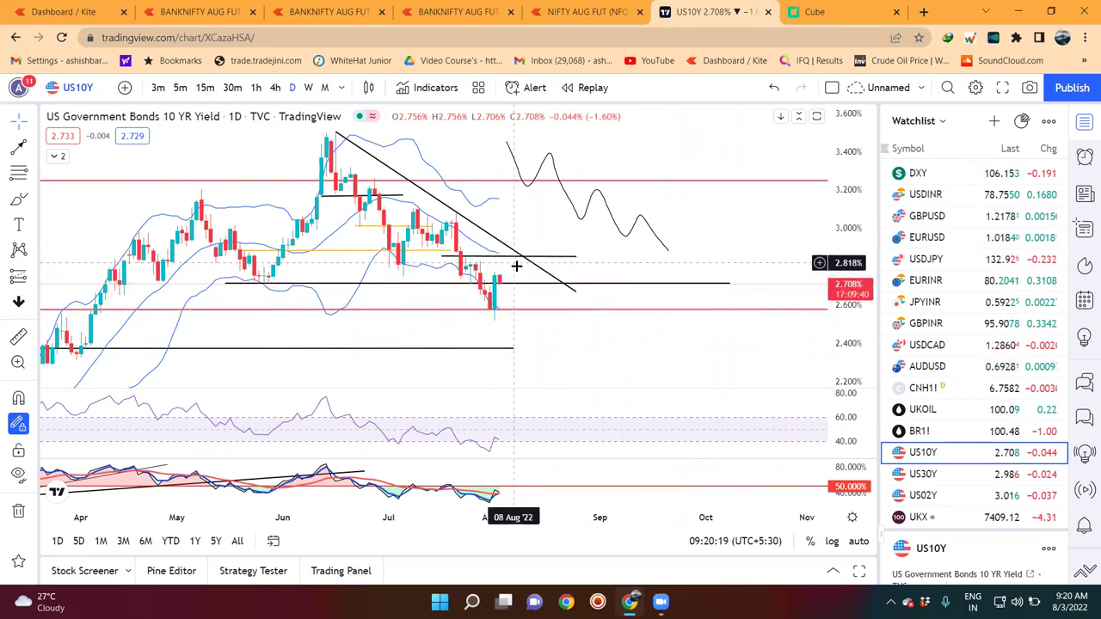
Draw a falling arrow on US10Y from about 2.788% on 5 Aug to about 2.321% on 29 Aug.
{"action": "left_click", "coordinate": [17, 148]}
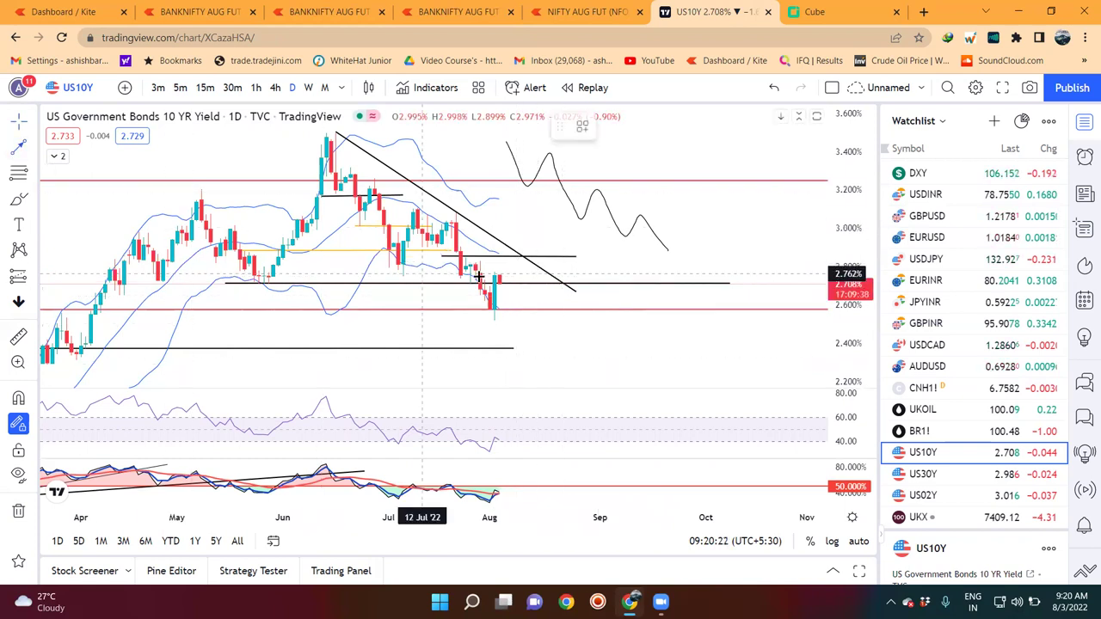
{"action": "mouse_move", "coordinate": [509, 269]}
{"action": "left_mouse_down"}
{"action": "mouse_move", "coordinate": [571, 364]}
{"action": "mouse_move", "coordinate": [585, 357]}
{"action": "left_mouse_up"}
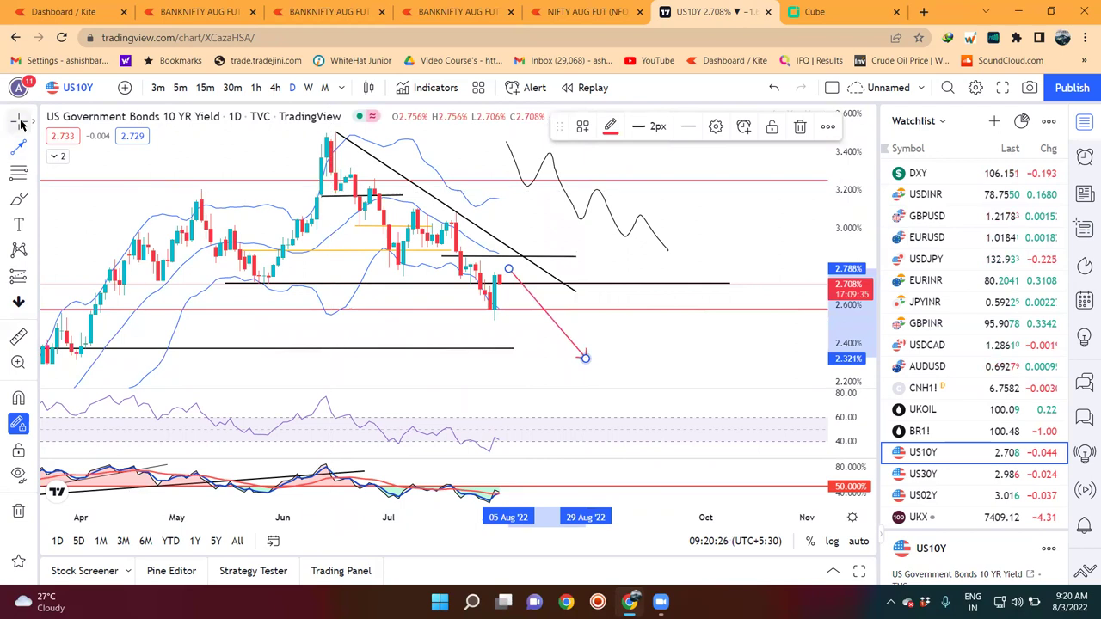
{"action": "left_click", "coordinate": [738, 244]}
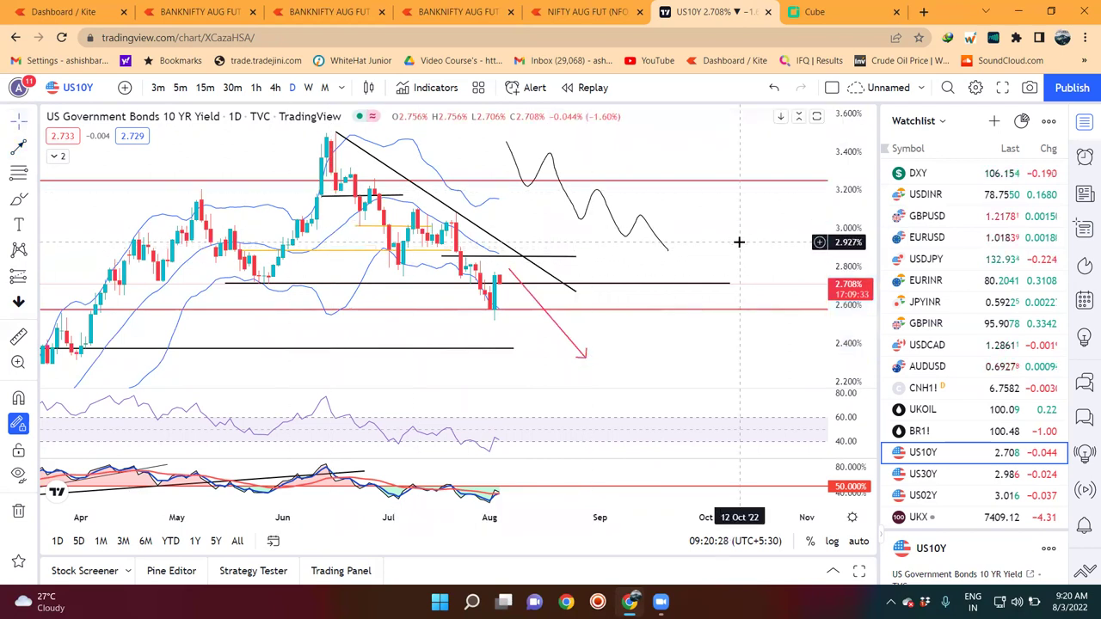